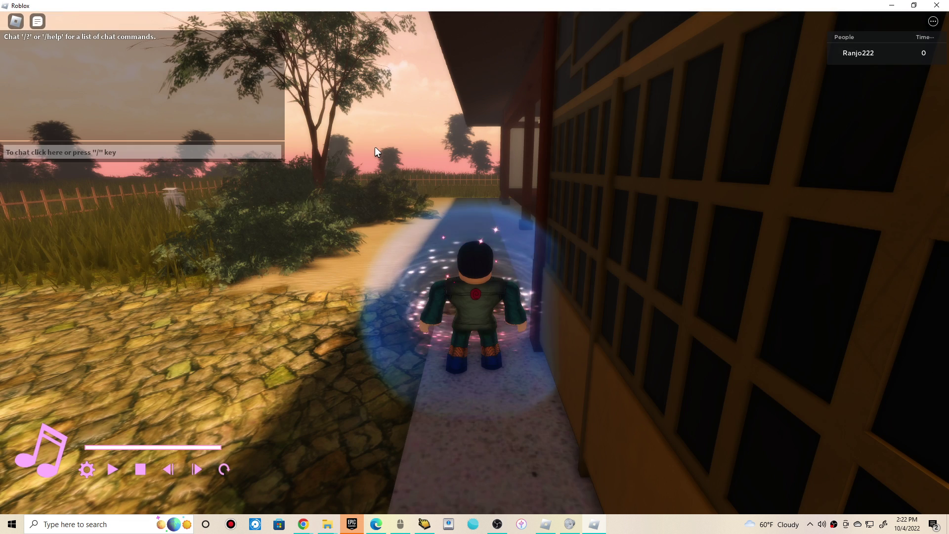
# - Adjust Roblox's volume in the mixer, then walk along the house wall to the cobblestone corner path
pyautogui.moveTo(454, 173); pyautogui.dragTo(558, 442)
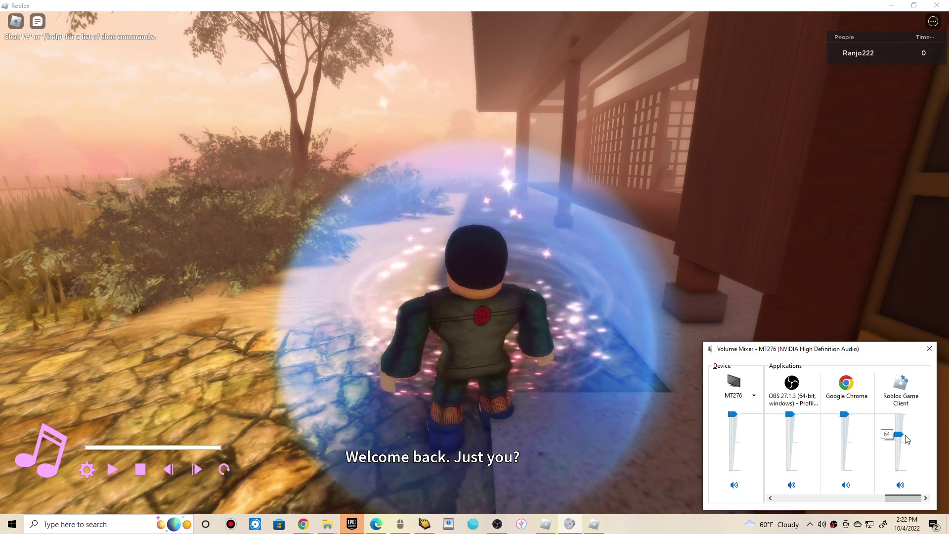
pyautogui.click(534, 198)
pyautogui.moveTo(534, 198)
pyautogui.mouseDown()
pyautogui.moveTo(598, 183)
pyautogui.moveTo(493, 120)
pyautogui.moveTo(553, 153)
pyautogui.moveTo(536, 164)
pyautogui.moveTo(436, 148)
pyautogui.mouseUp()
pyautogui.press('w')
pyautogui.scroll(3, 597, 182)
pyautogui.press('w')
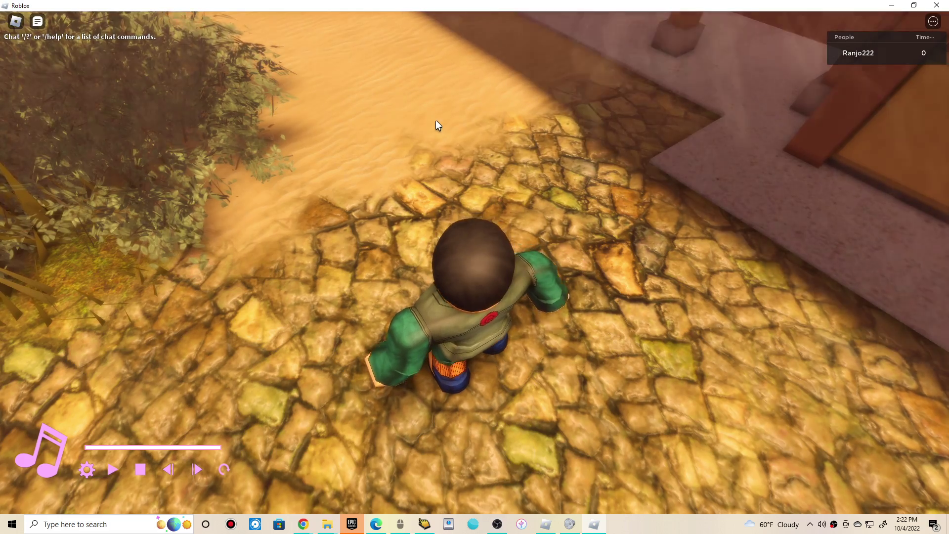
# - Enter the house doorway, go down the hallway and climb the stairs to the upstairs door
pyautogui.moveTo(436, 120); pyautogui.dragTo(465, 138)
pyautogui.press('w')
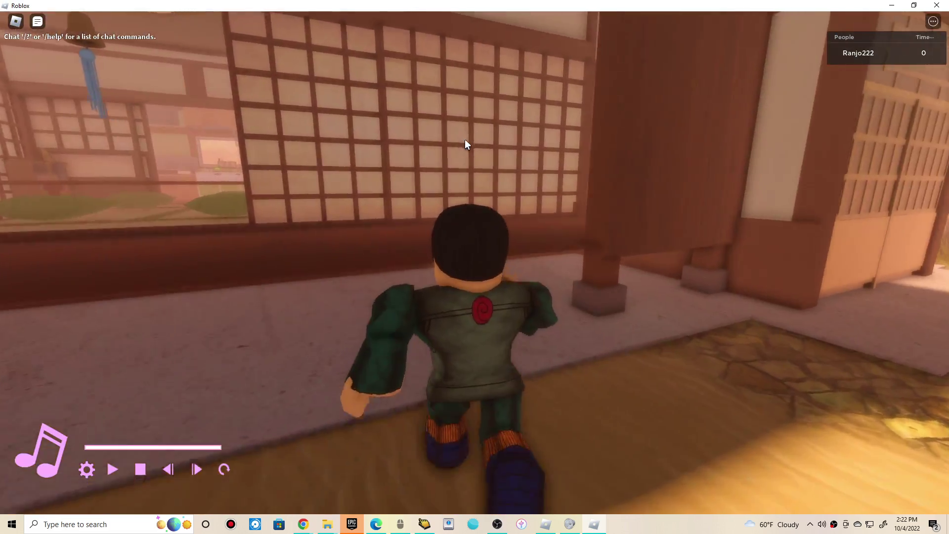
pyautogui.press('w')
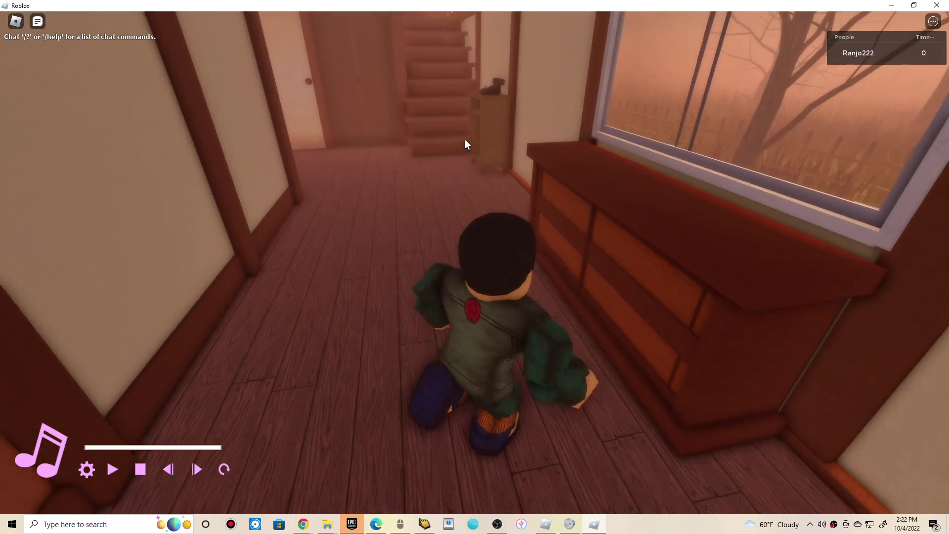
pyautogui.press('w')
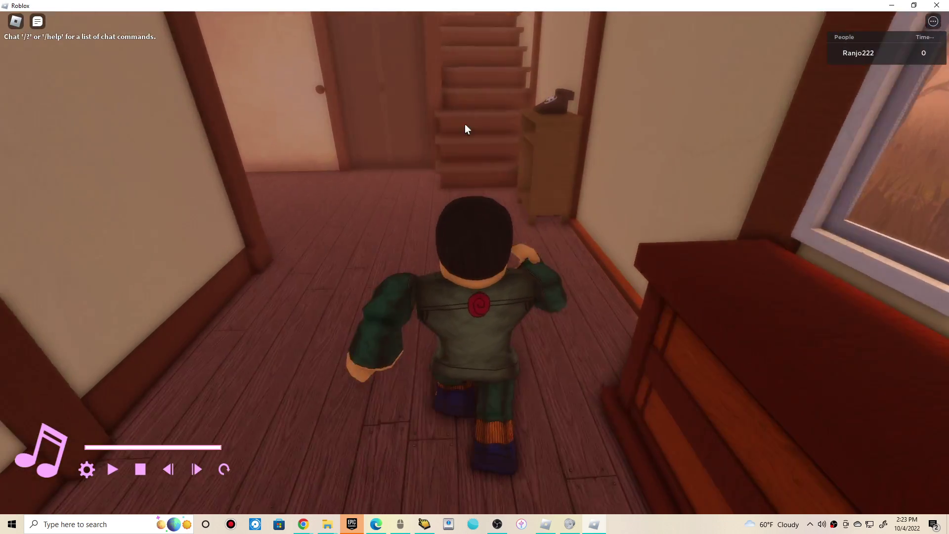
pyautogui.press('w')
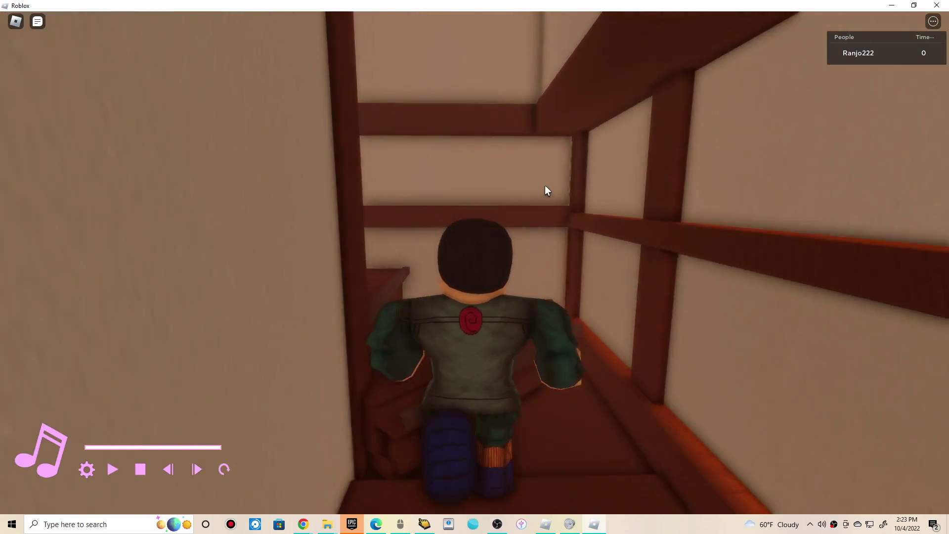
pyautogui.press('w')
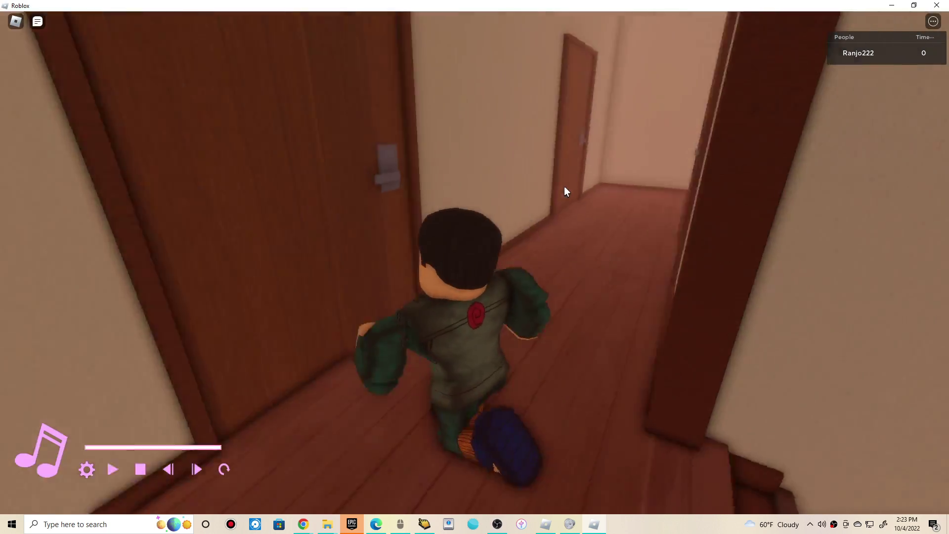
# - Cross the bedroom onto the balcony, climb the ladder and reach the roof ridge by the antenna
pyautogui.press('w')
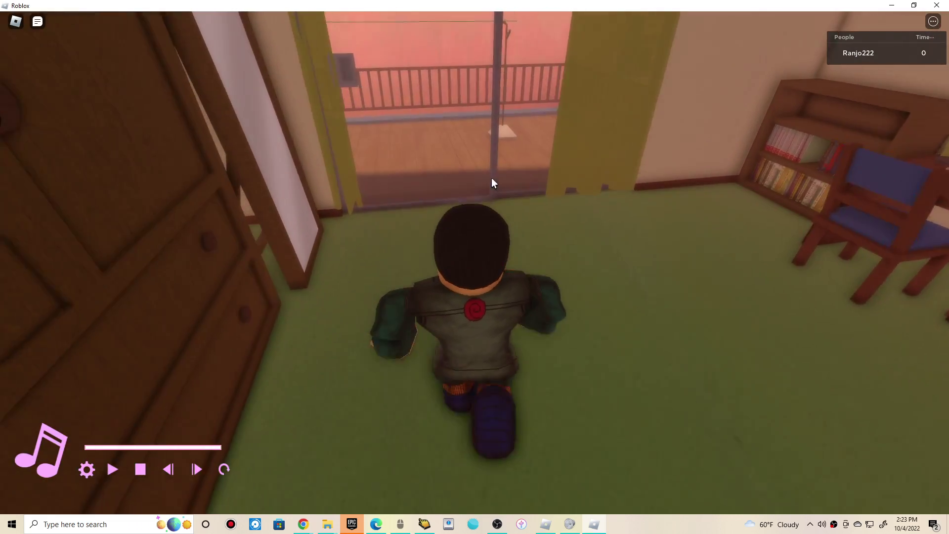
pyautogui.press('w')
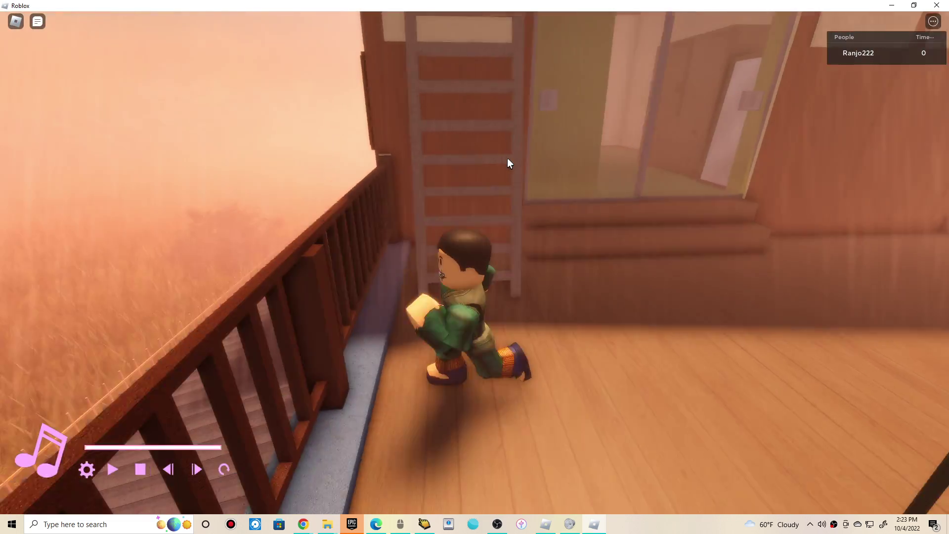
pyautogui.press('w')
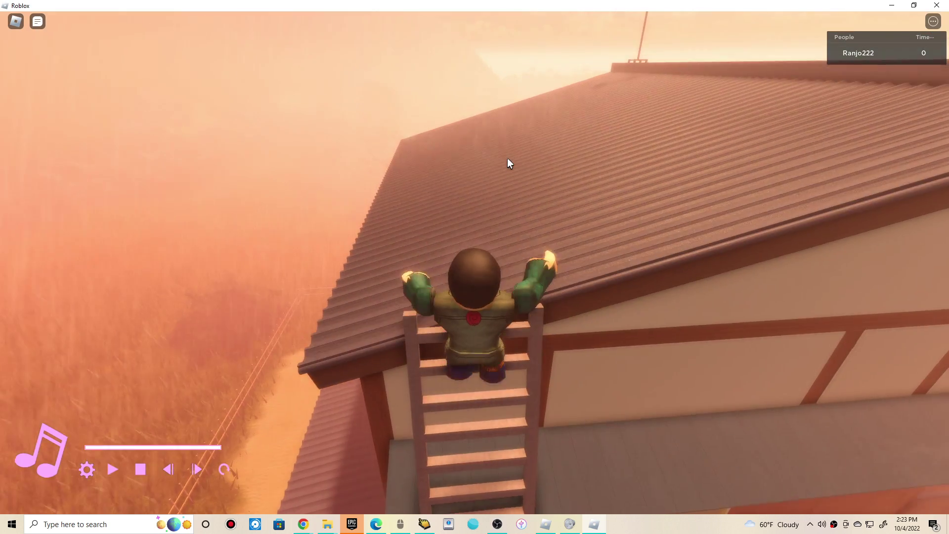
pyautogui.press('w')
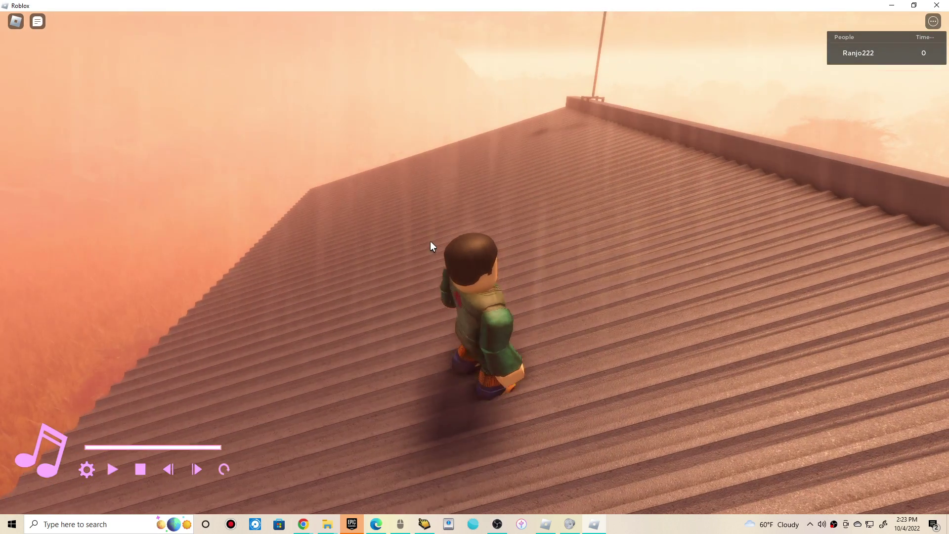
pyautogui.press('w')
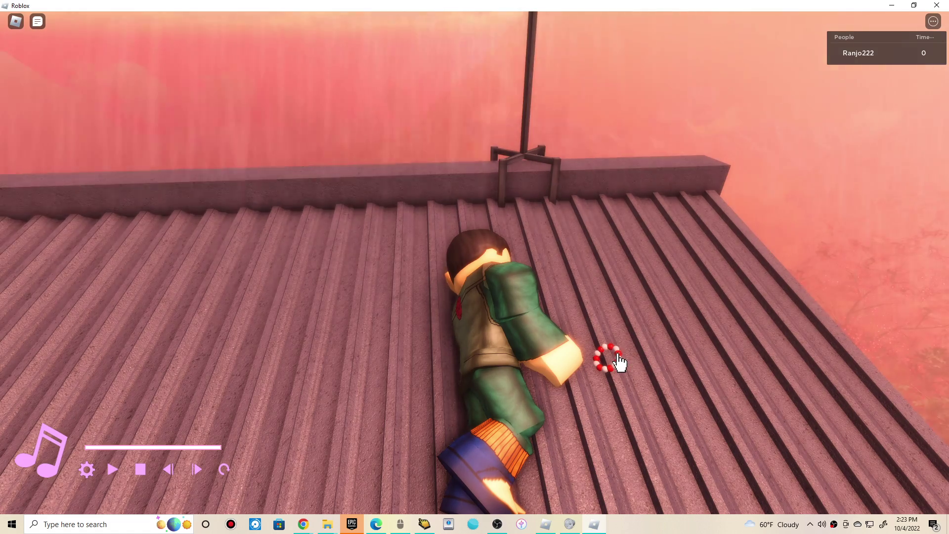
pyautogui.scroll(2, 620, 360)
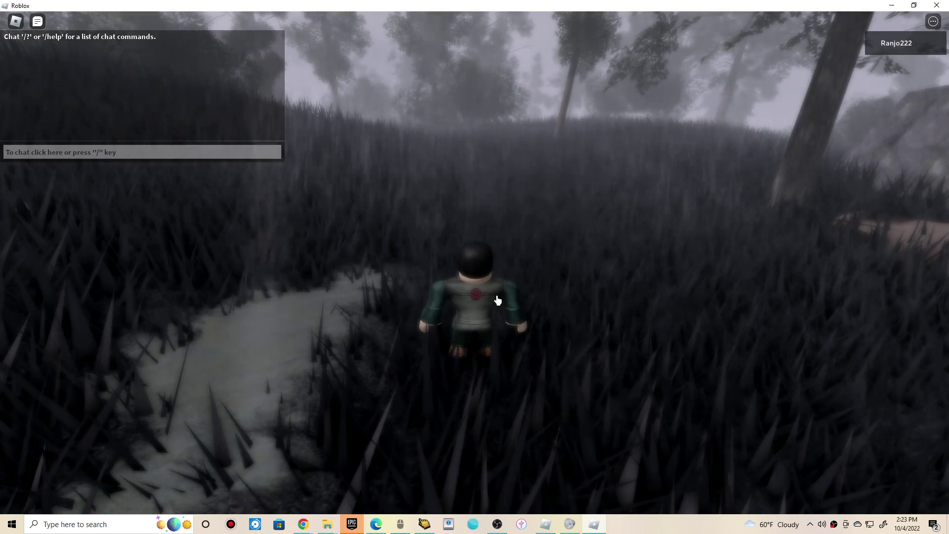
# - Run the character through the foggy grassland while swinging the view toward the buildings
pyautogui.moveTo(543, 256); pyautogui.dragTo(589, 249)
pyautogui.press('w')
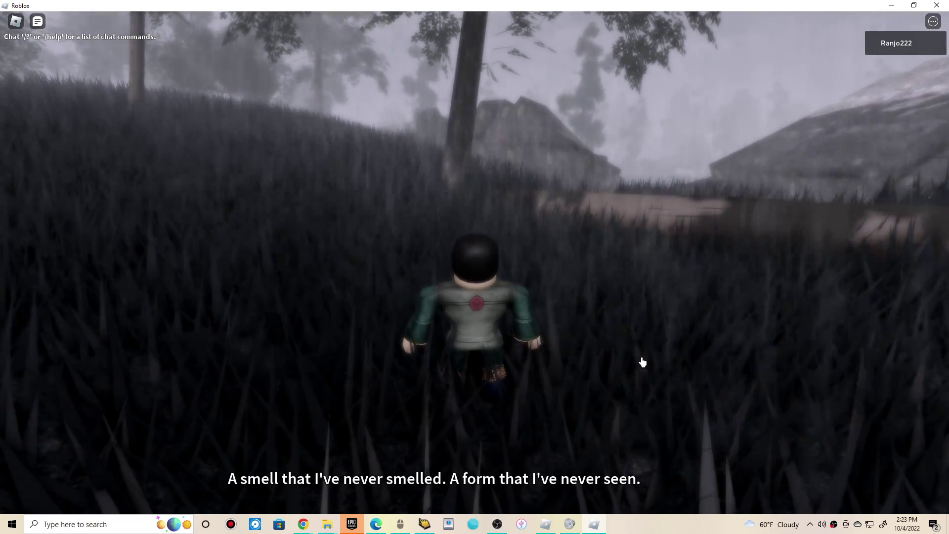
pyautogui.press('s')
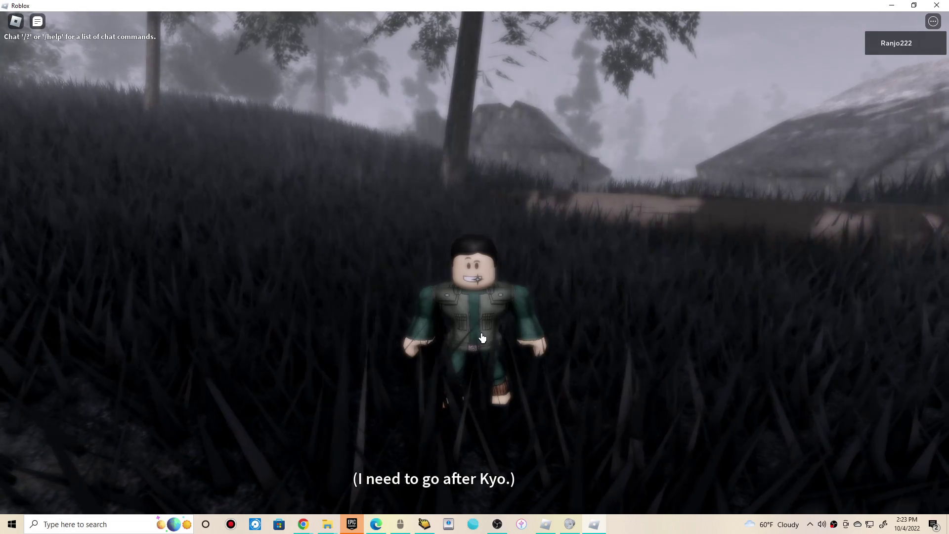
pyautogui.press('w')
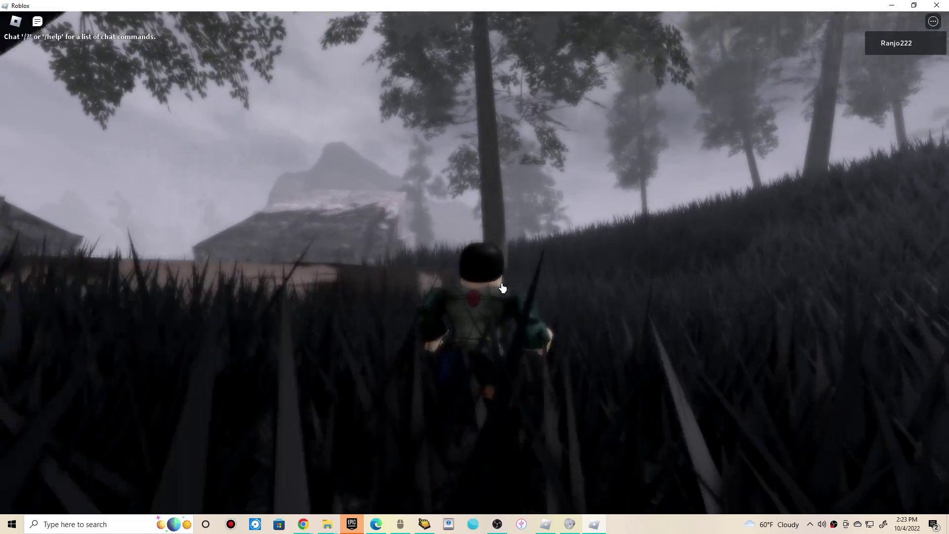
pyautogui.rightClick(477, 181)
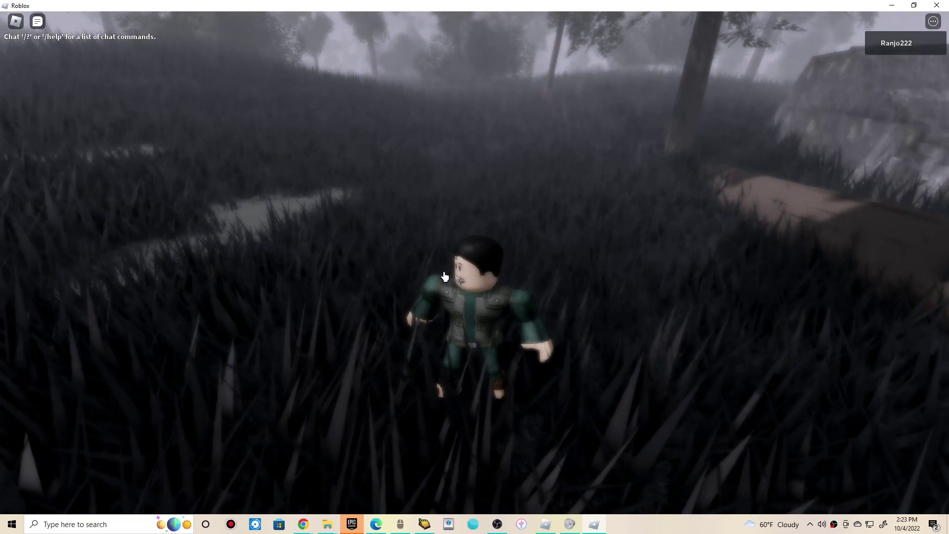
pyautogui.moveTo(481, 225); pyautogui.dragTo(454, 294)
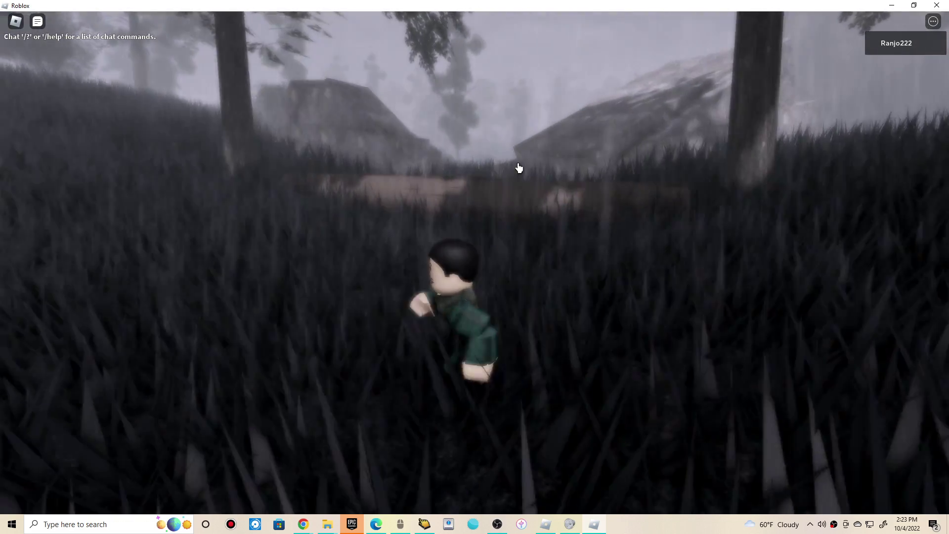
pyautogui.press('w')
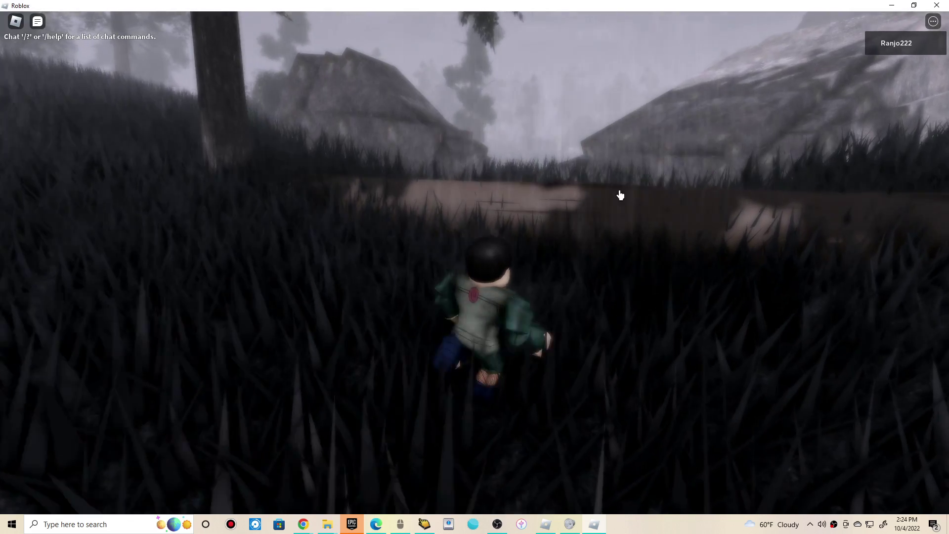
pyautogui.moveTo(580, 169); pyautogui.dragTo(600, 147)
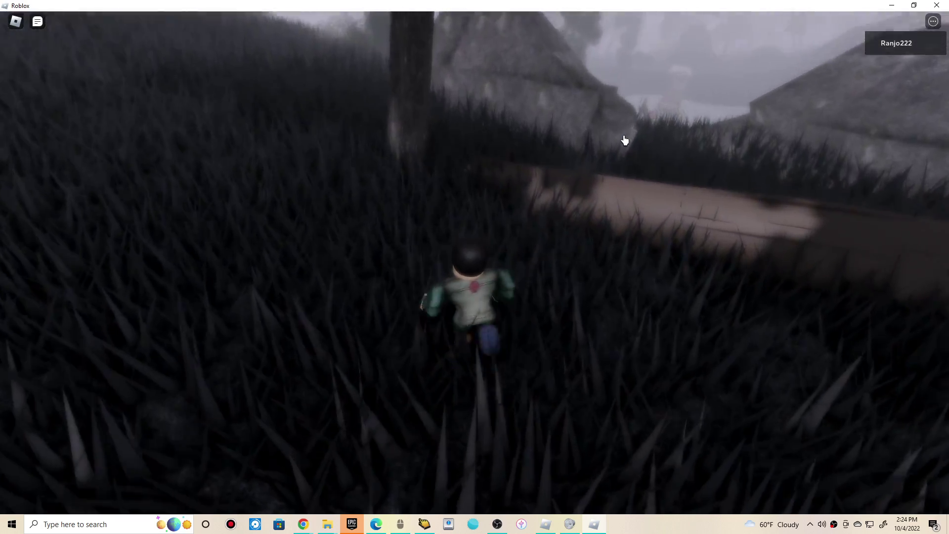
# - Walk up to the rocky gap and jump off the ledge into the grass among the rocks
pyautogui.press('w')
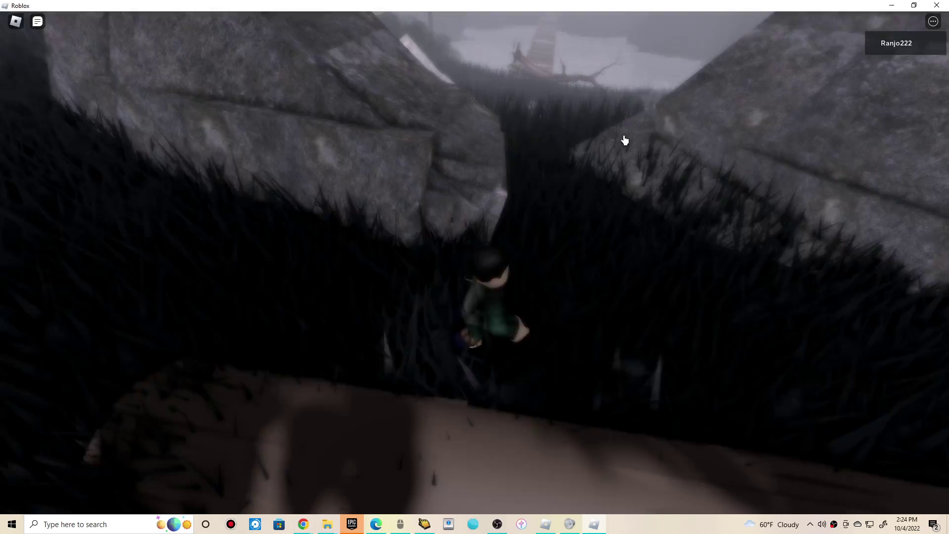
pyautogui.press('w')
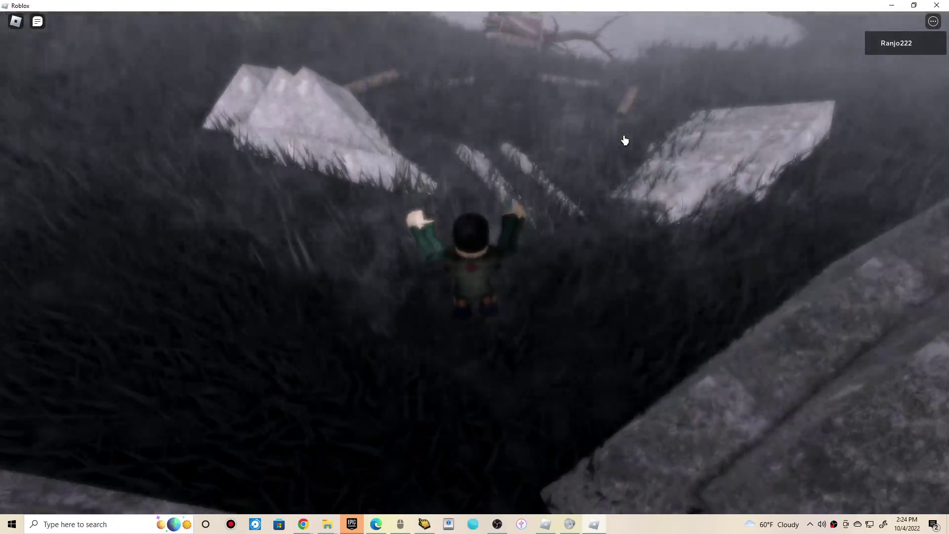
pyautogui.press('w')
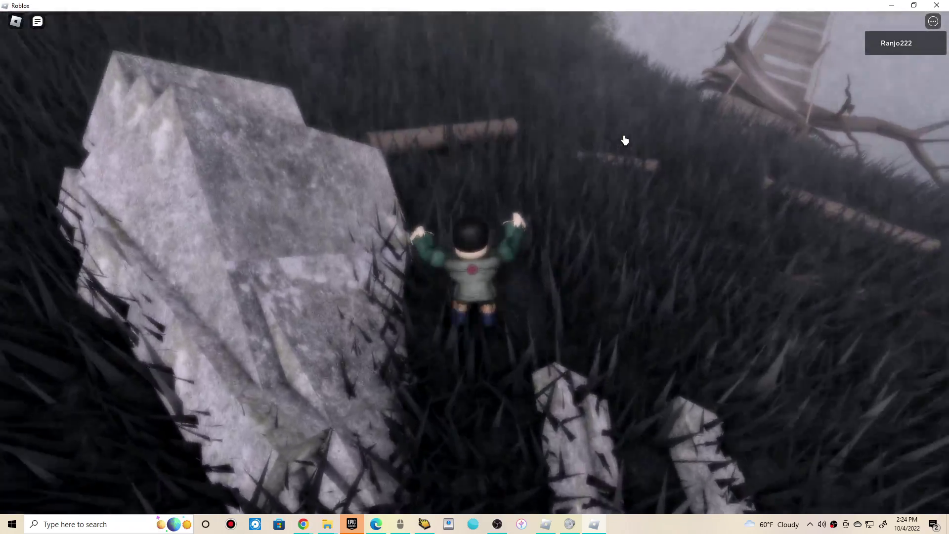
pyautogui.press('w')
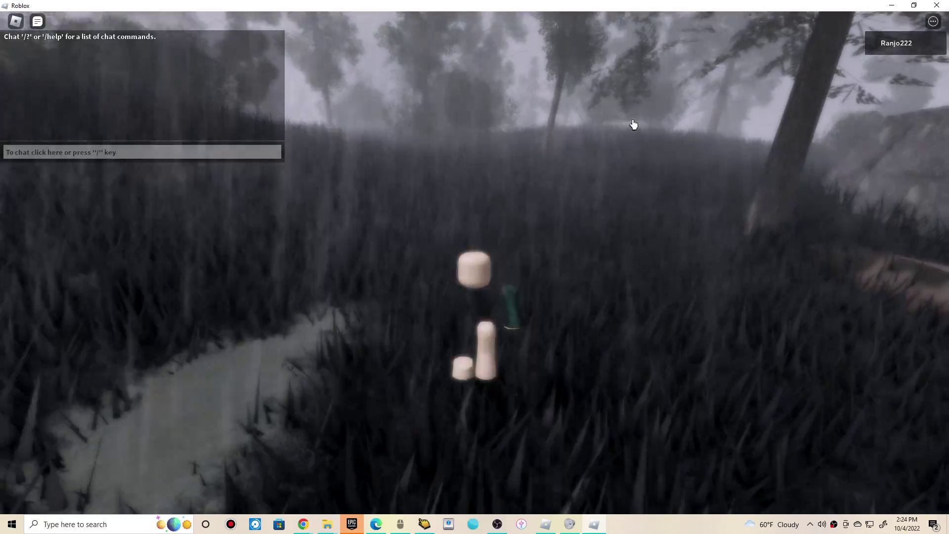
# - Walk the respawned character through the ravine, past the logs and fallen tree, onto the wooden bridge
pyautogui.press('w')
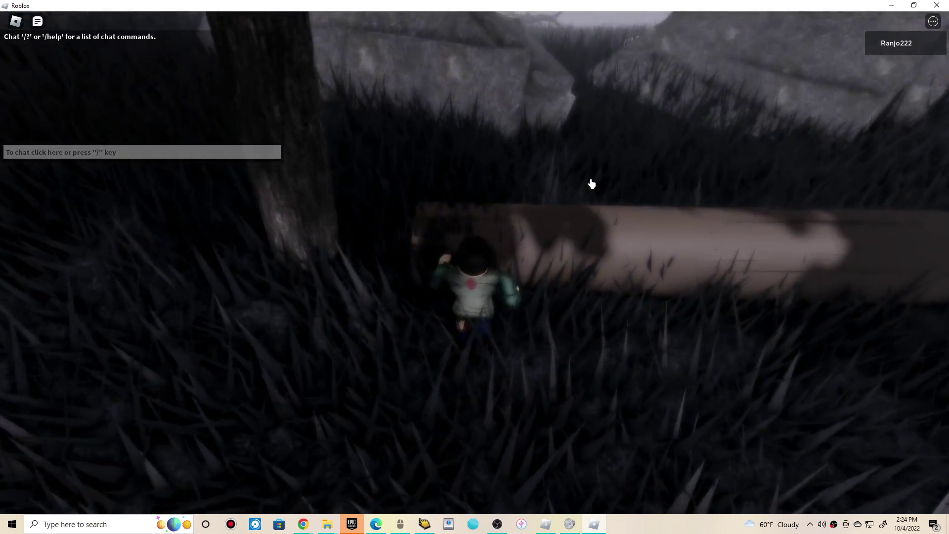
pyautogui.press('w')
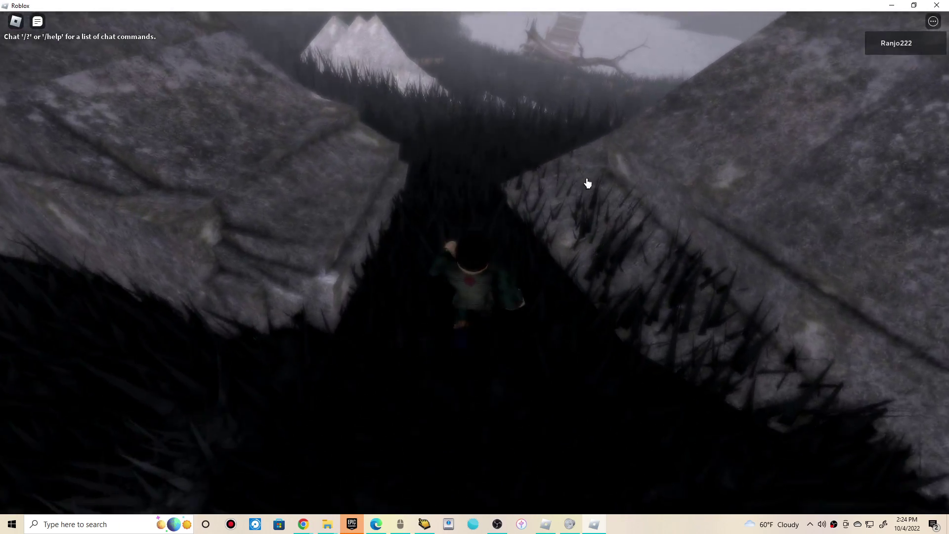
pyautogui.press('w')
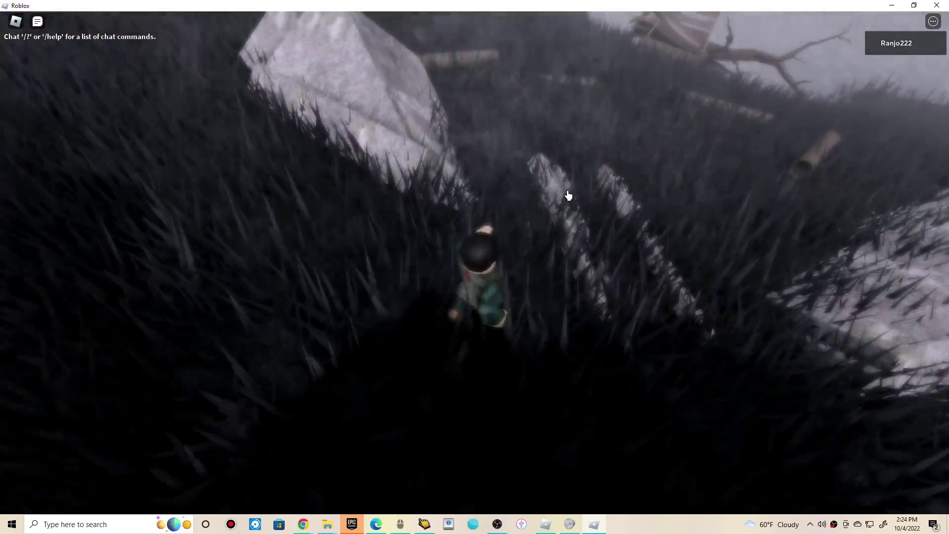
pyautogui.press('w')
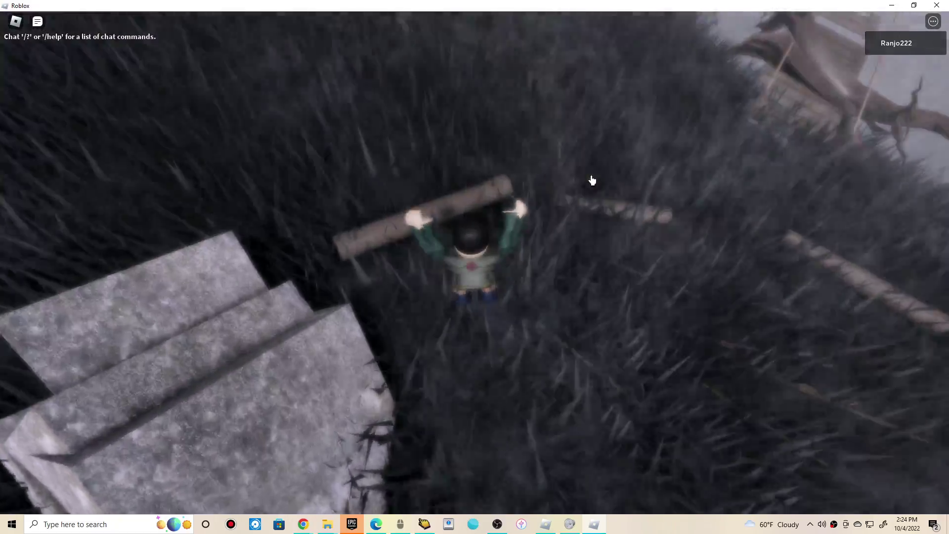
pyautogui.press('w')
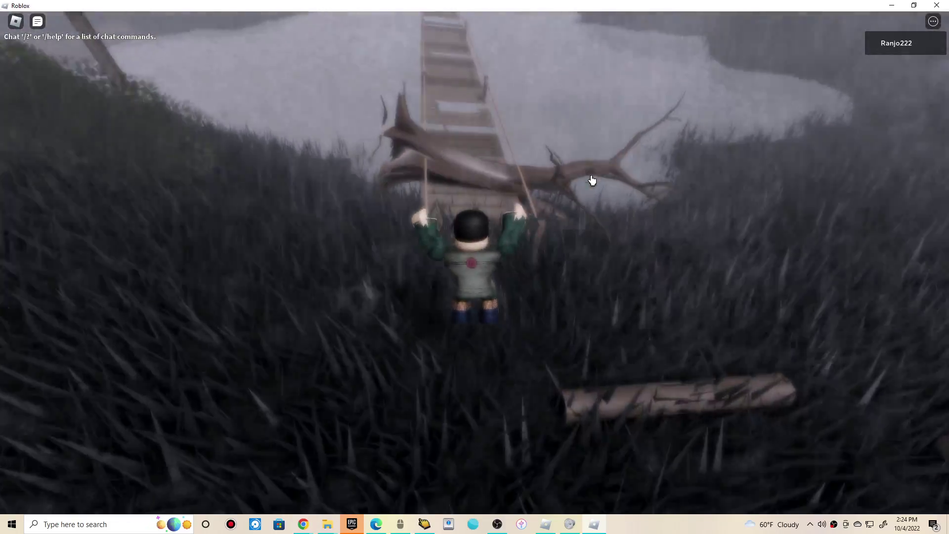
pyautogui.press('w')
pyautogui.press('w')
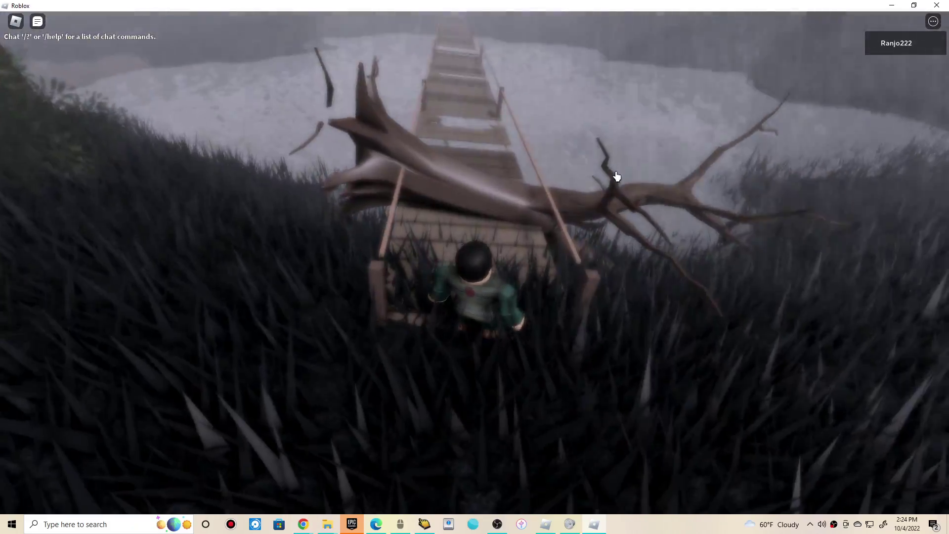
pyautogui.press('w')
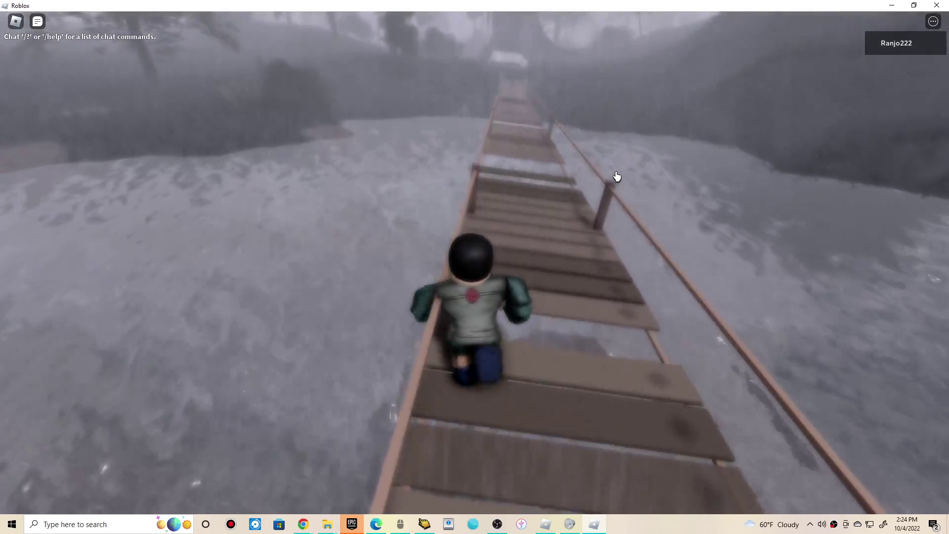
# - Check the Roblox slider in the Volume Mixer, then run the full bridge into the tall grass
pyautogui.click(569, 524)
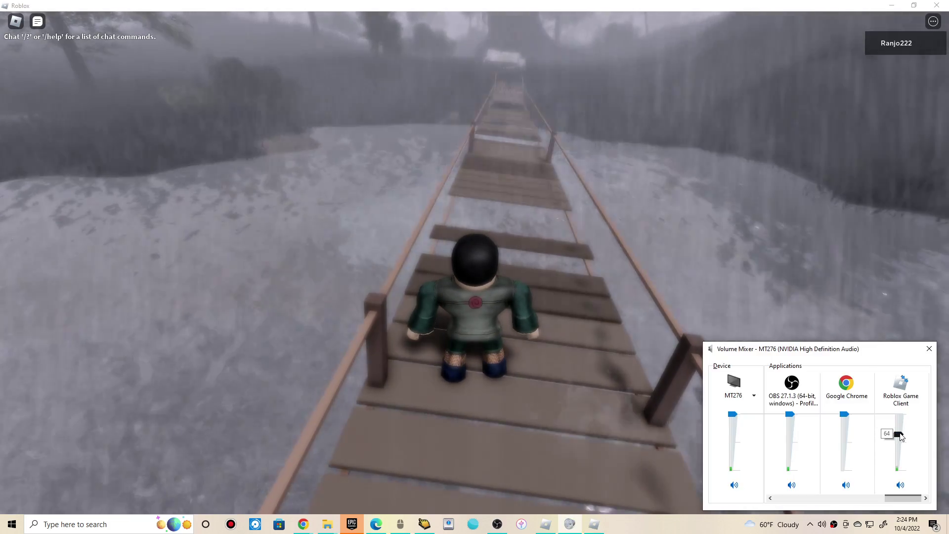
pyautogui.click(738, 334)
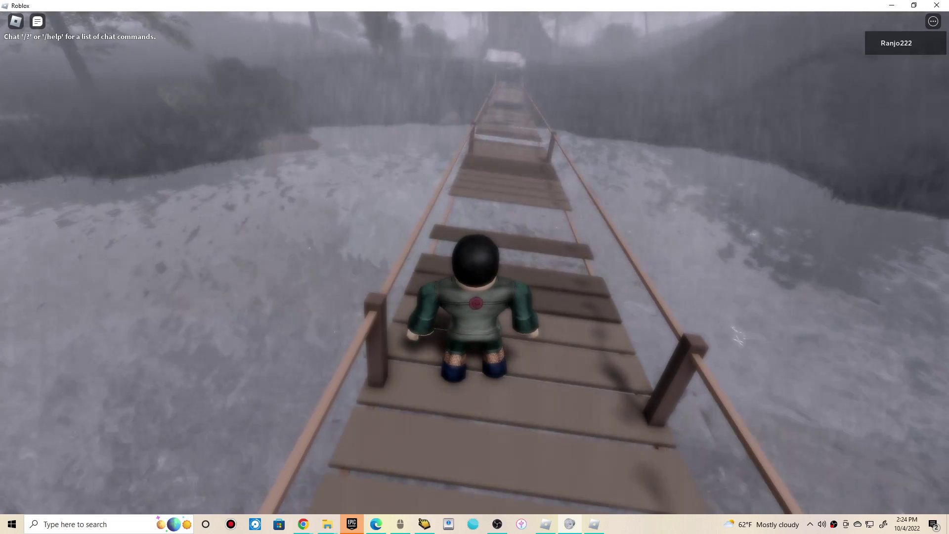
pyautogui.press('w')
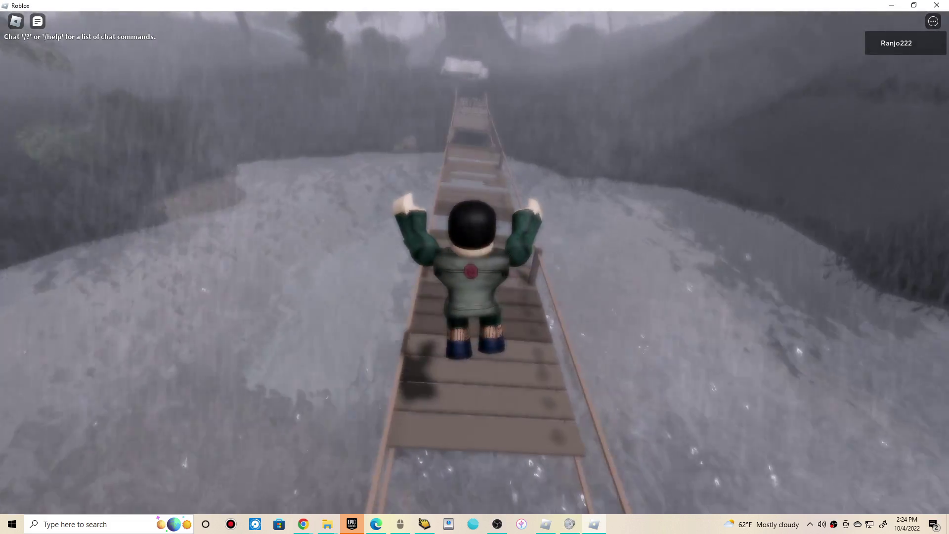
pyautogui.press('w')
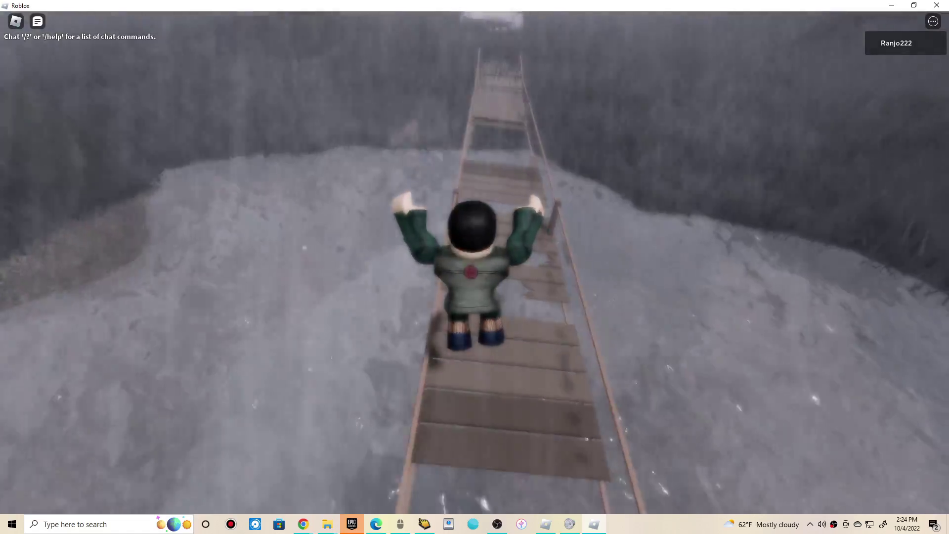
pyautogui.press('w')
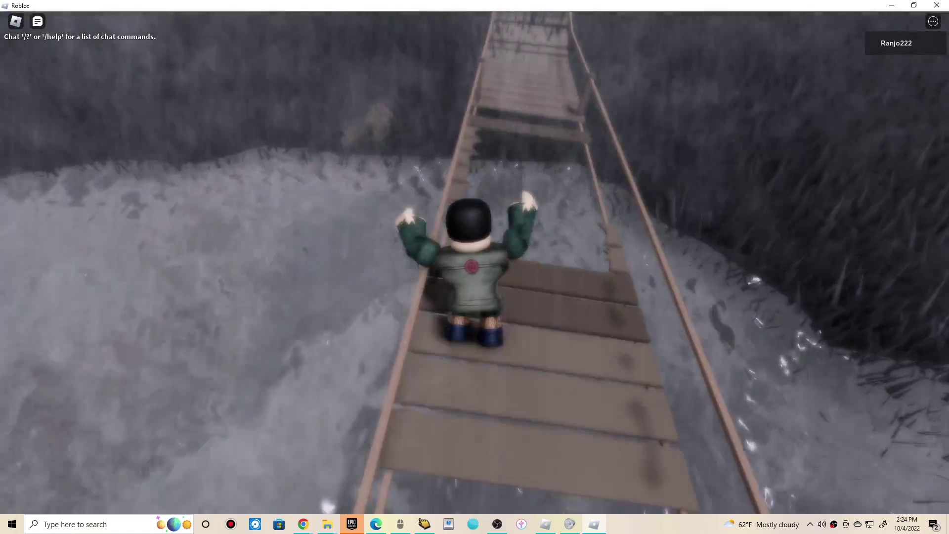
pyautogui.press('w')
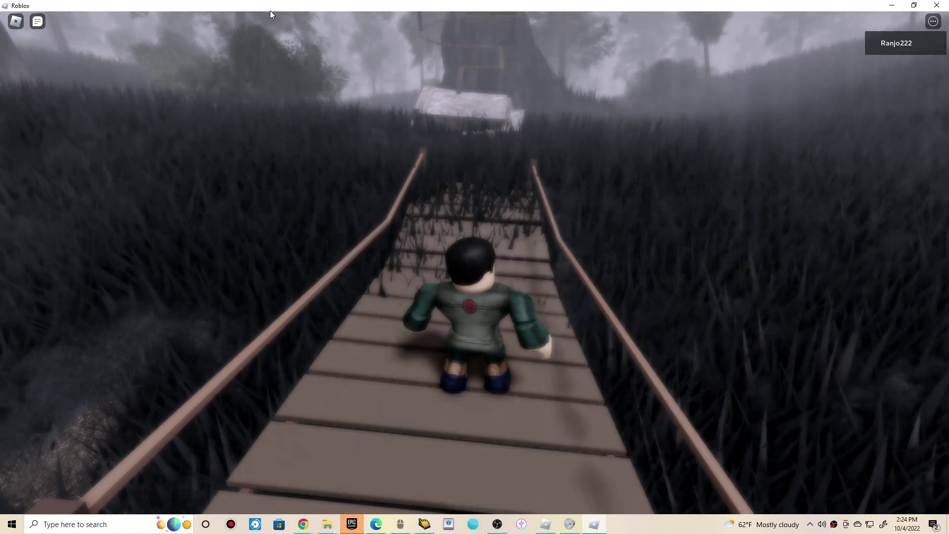
pyautogui.press('w')
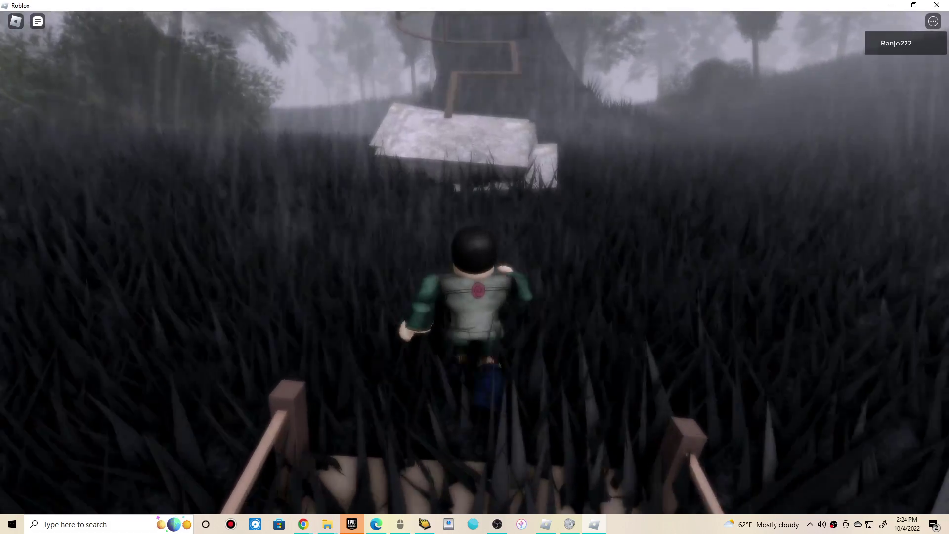
# - Jump onto the stone slab, follow the narrow zigzag path and climb the first spiky mound
pyautogui.press('space')
pyautogui.press('w')
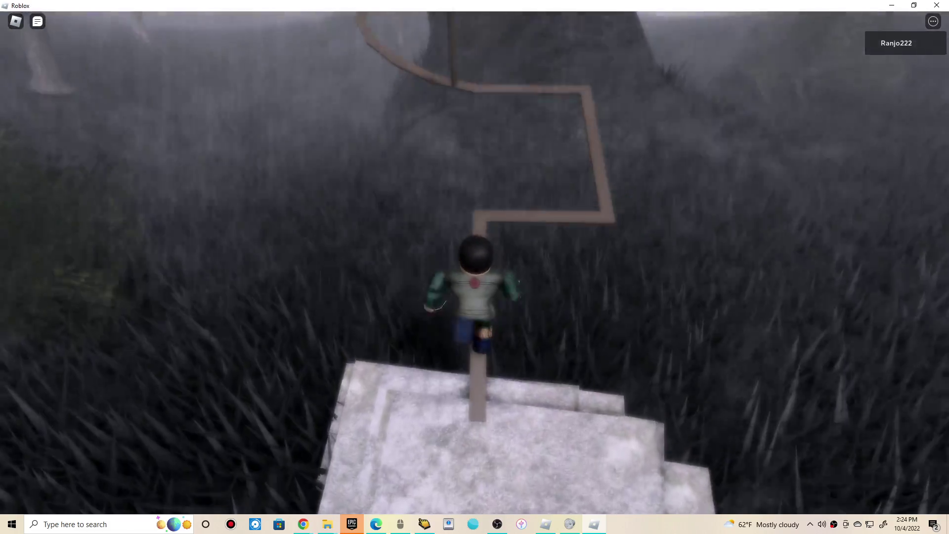
pyautogui.press('space')
pyautogui.press('w')
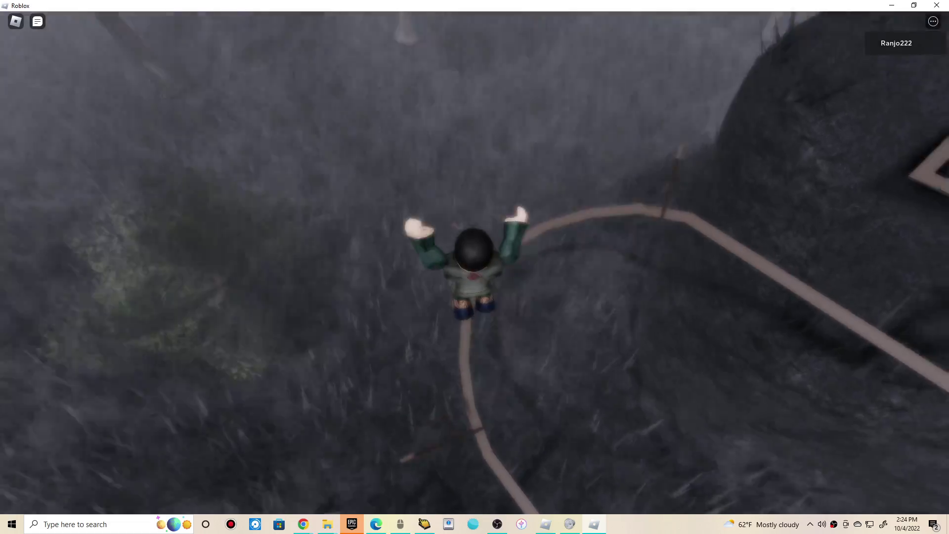
pyautogui.press('w')
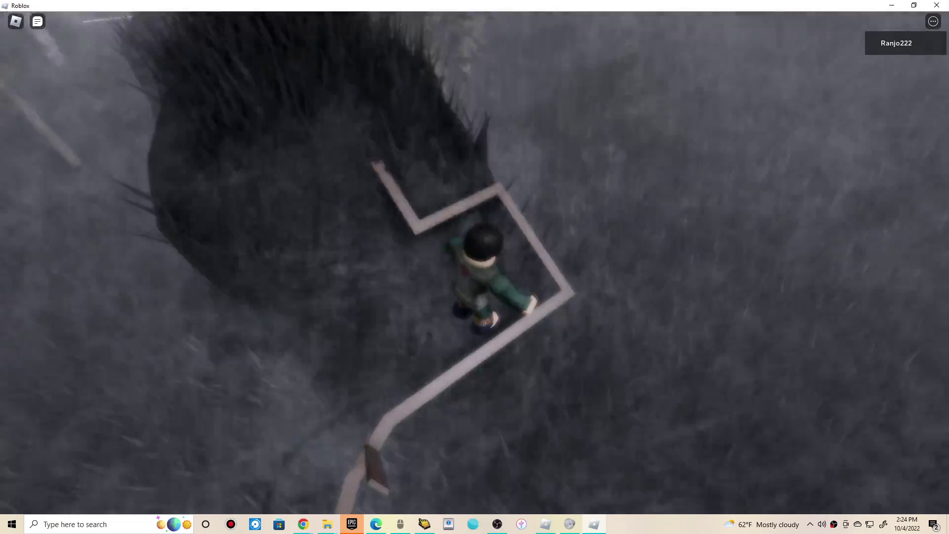
pyautogui.press('w')
pyautogui.press('space')
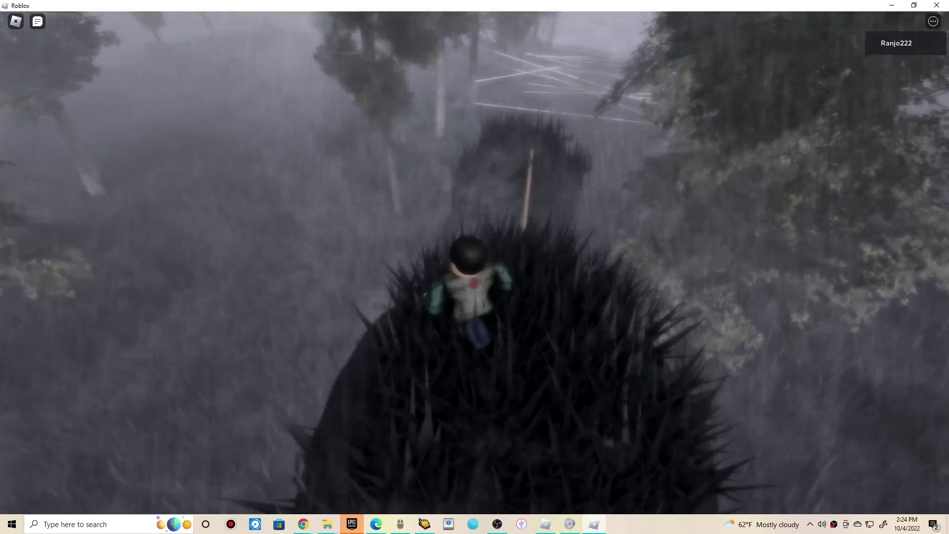
# - Walk the plank path over the next mound, climb the rock steps and drop into the grass field
pyautogui.press('w')
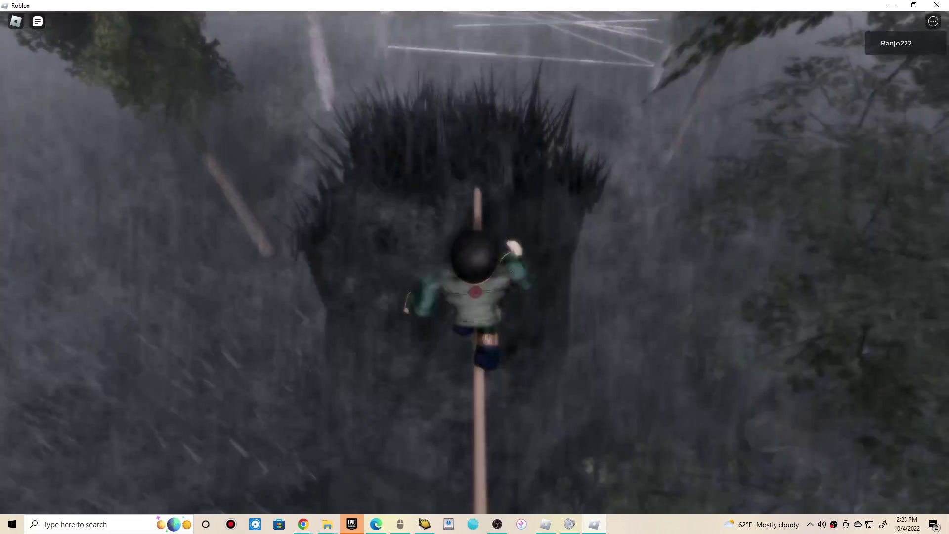
pyautogui.press('w')
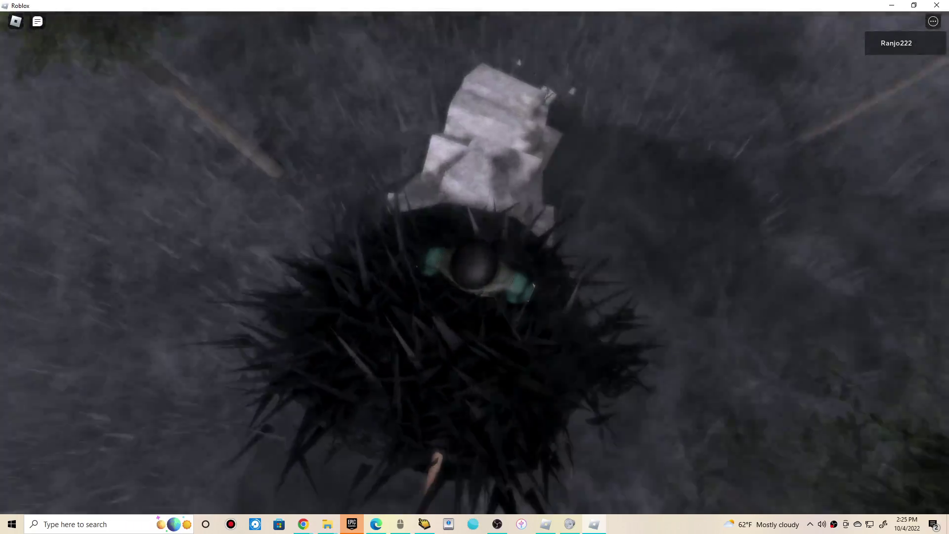
pyautogui.press('space')
pyautogui.press('w')
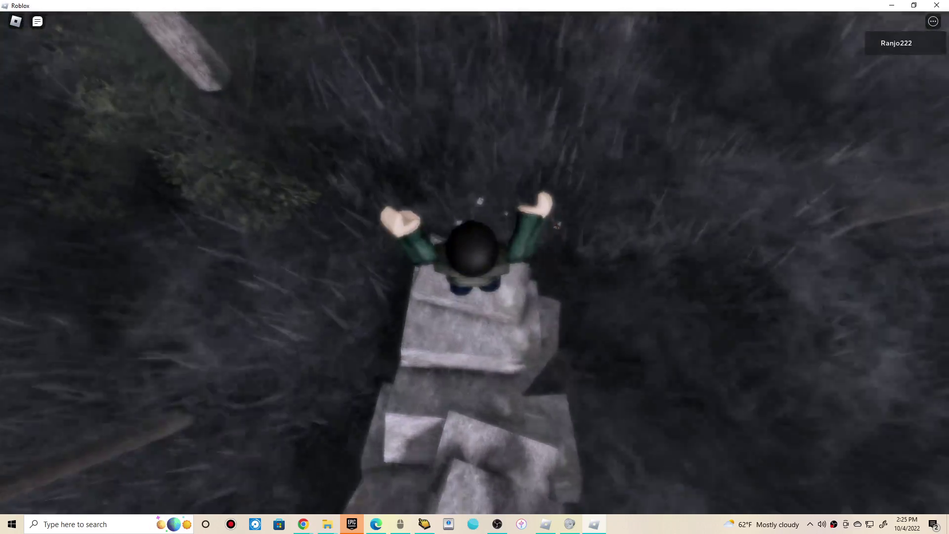
pyautogui.press('space')
pyautogui.press('w')
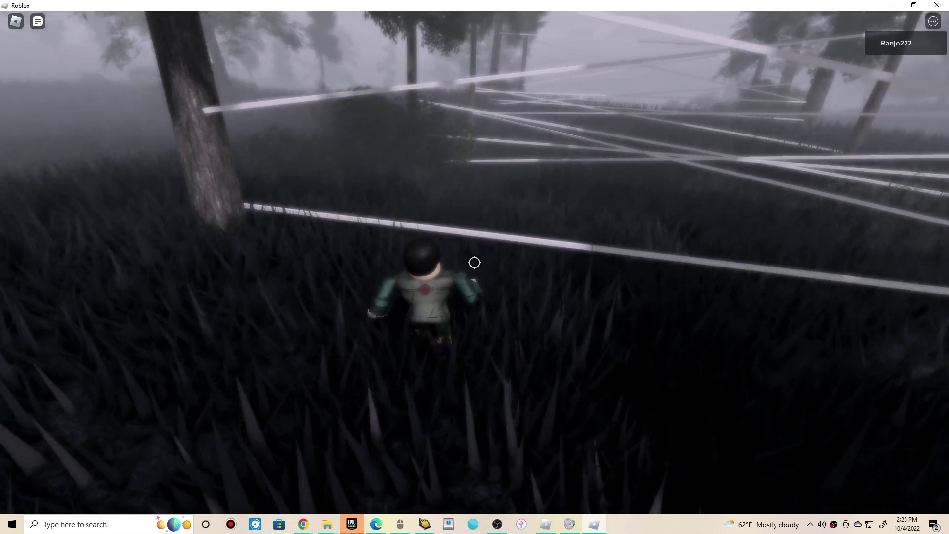
# - Run through the tall grass to the white wire fence and on between the fences
pyautogui.press('w')
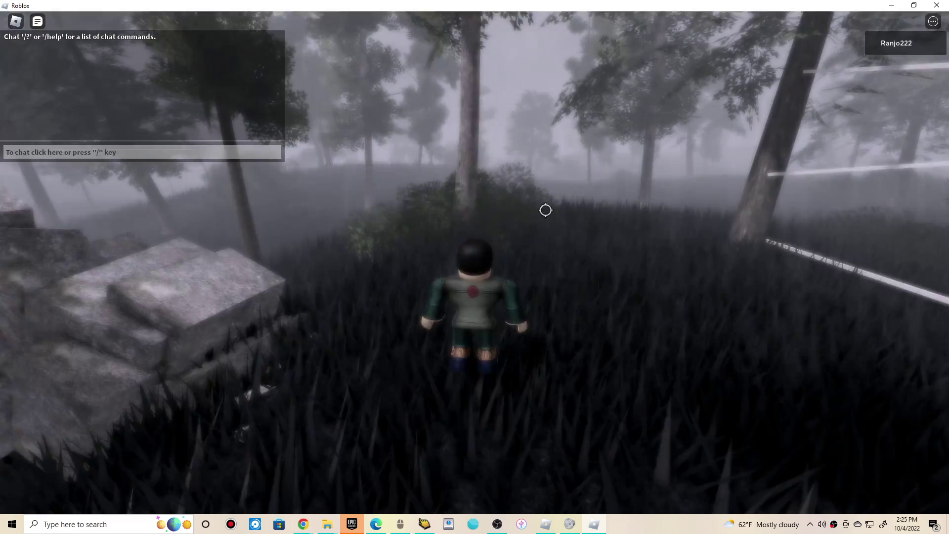
pyautogui.press('w')
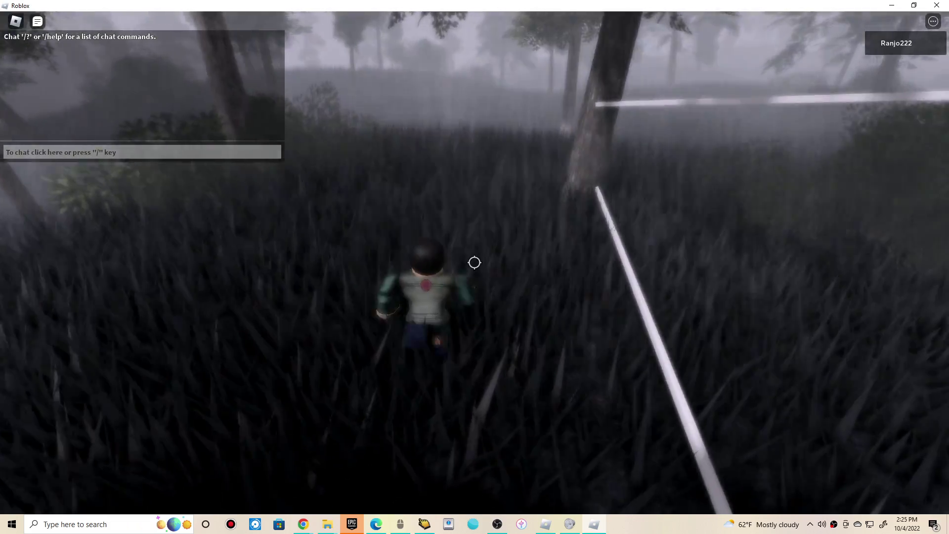
pyautogui.press('w')
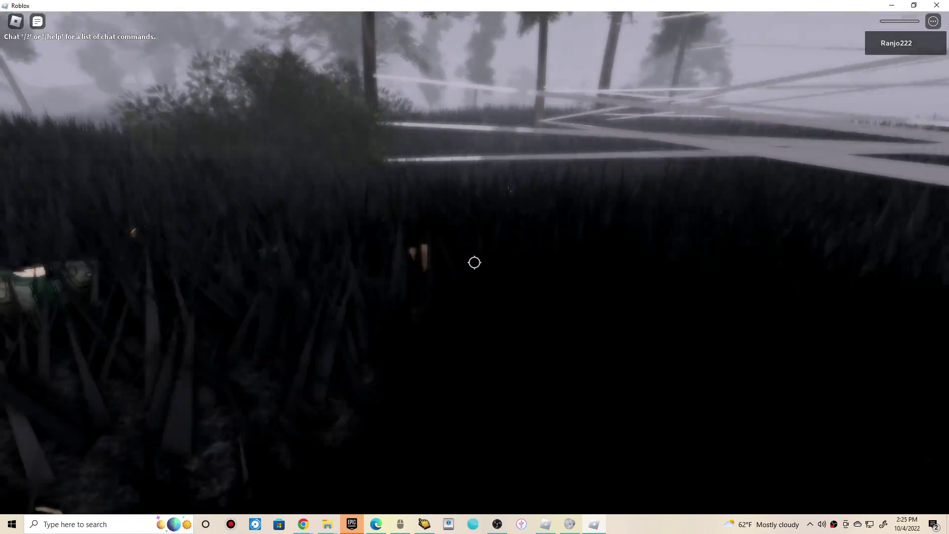
pyautogui.press('w')
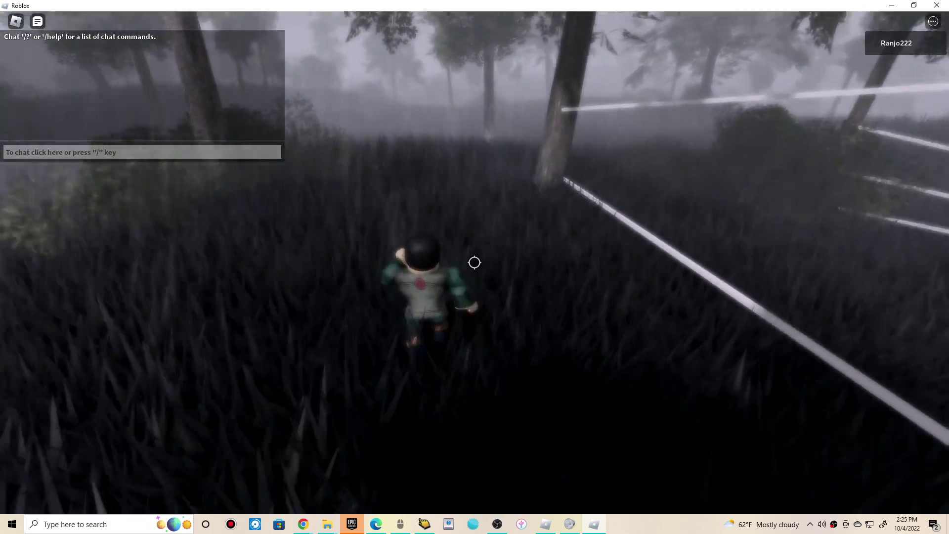
pyautogui.press('w')
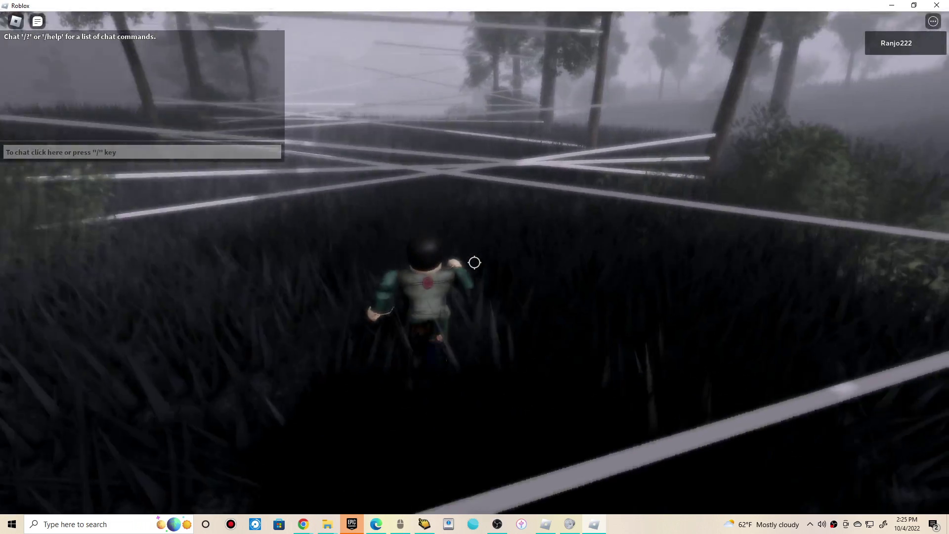
pyautogui.press('w')
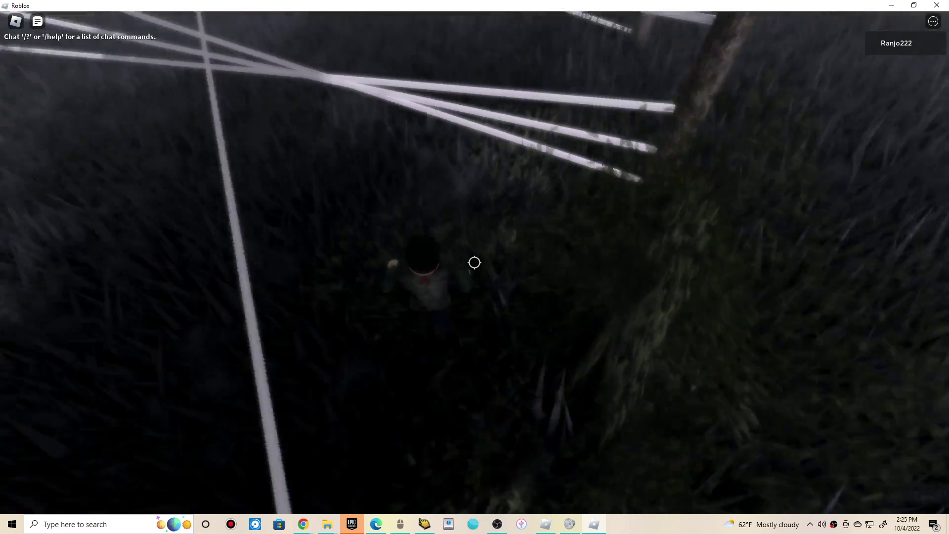
pyautogui.press('w')
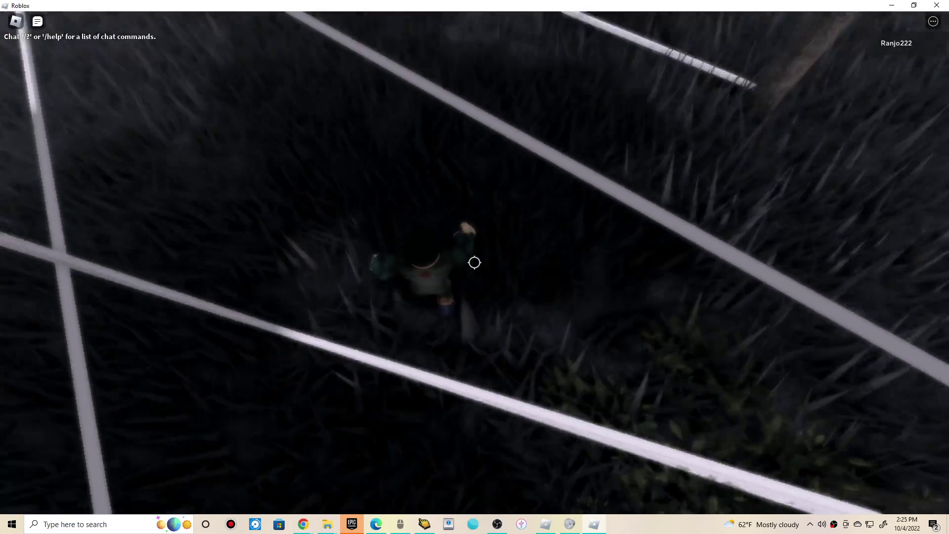
# - Keep running past the tree, steering left through the grass to the stone ruins
pyautogui.press('w')
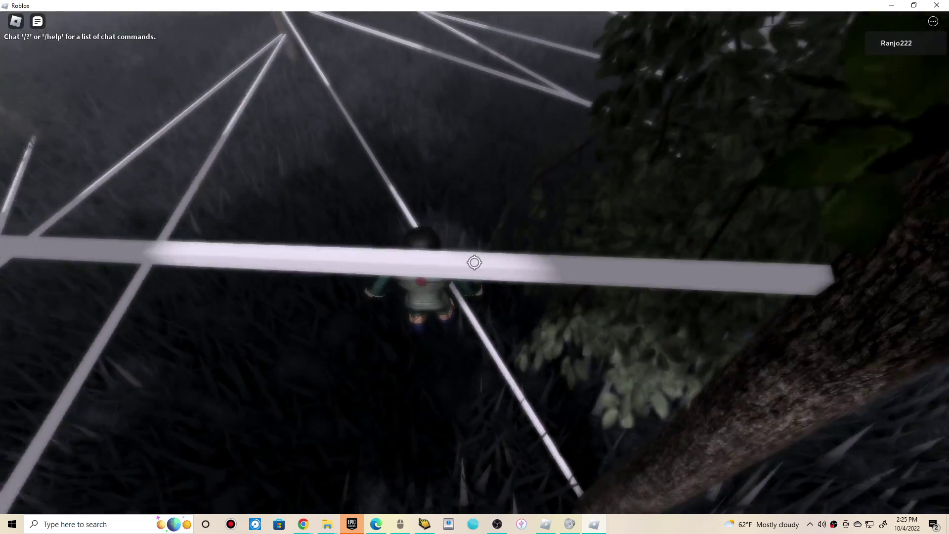
pyautogui.press('w')
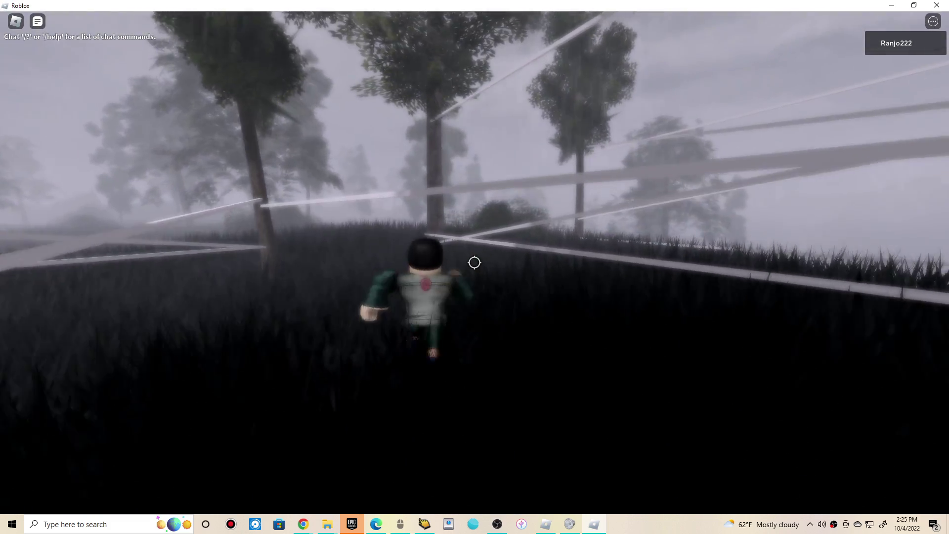
pyautogui.press('w')
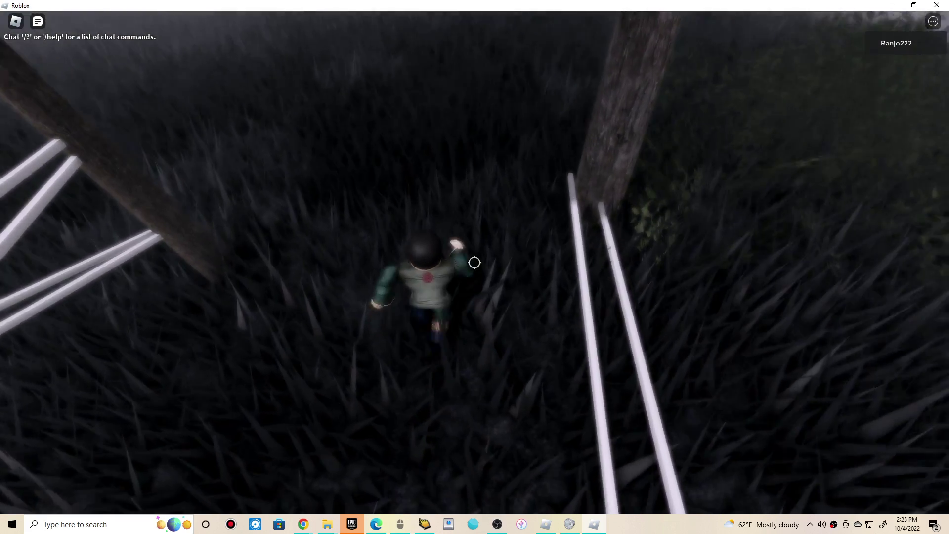
pyautogui.press('w')
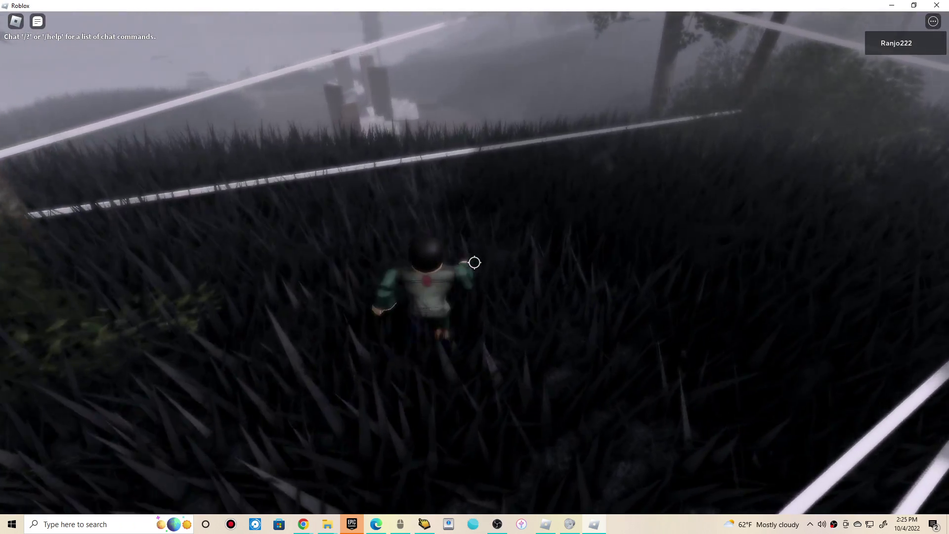
pyautogui.press('w')
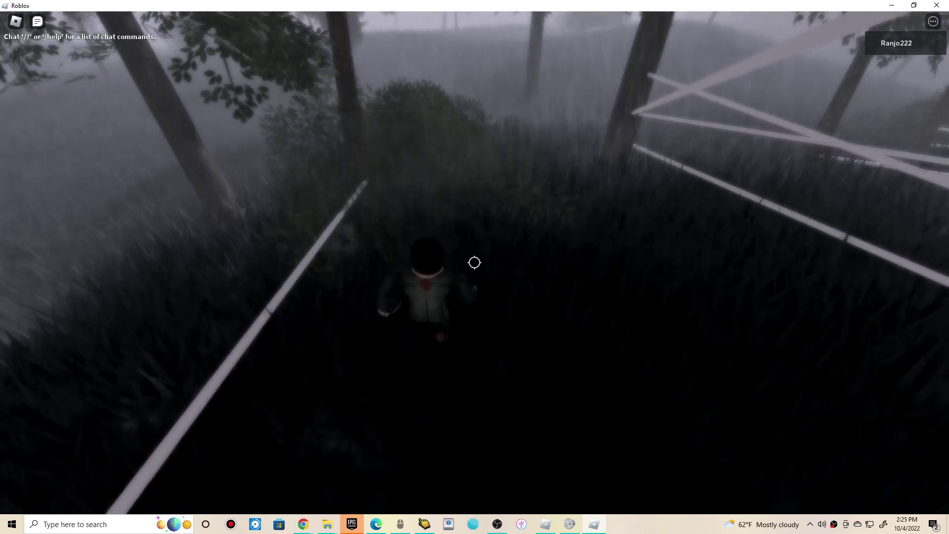
pyautogui.press('w')
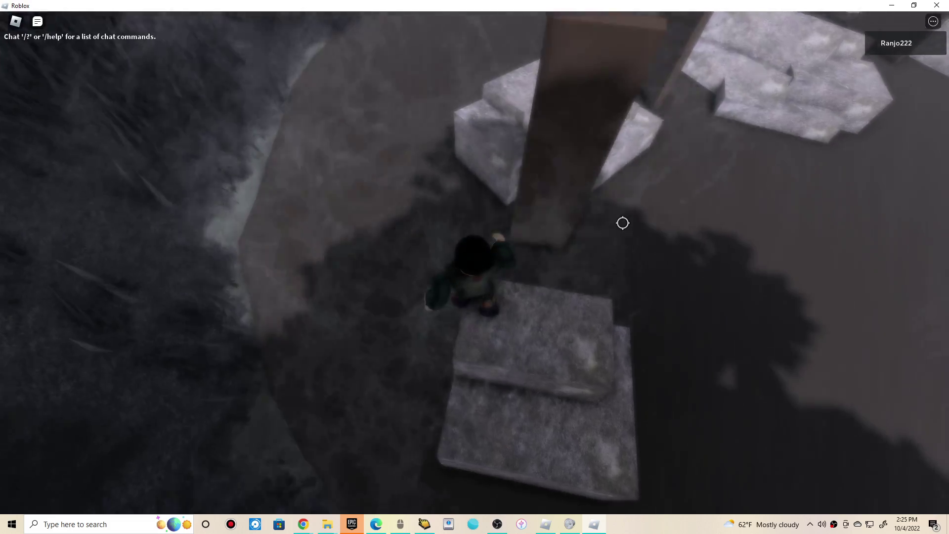
# - Hop across the first stone blocks and run out of the rocks into the grassy forest
pyautogui.press('w')
pyautogui.press('space')
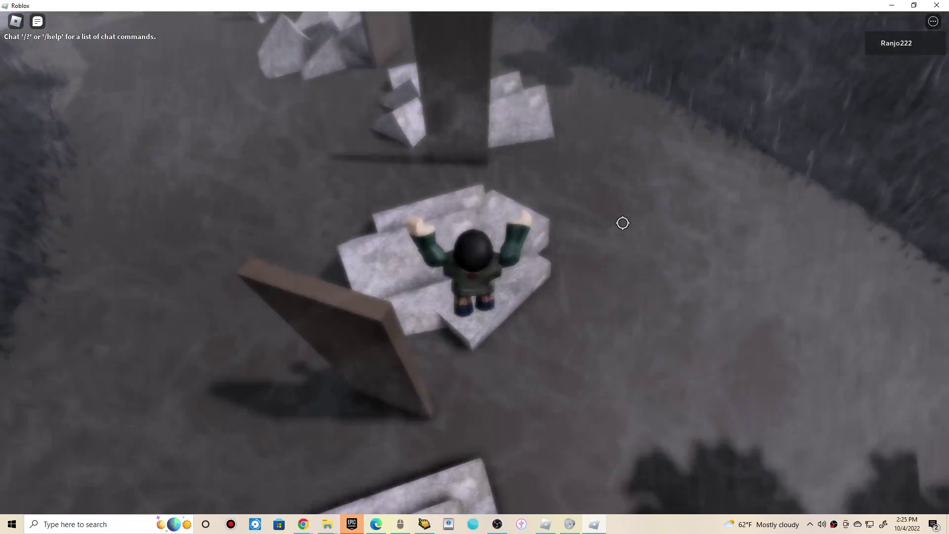
pyautogui.press('w')
pyautogui.press('space')
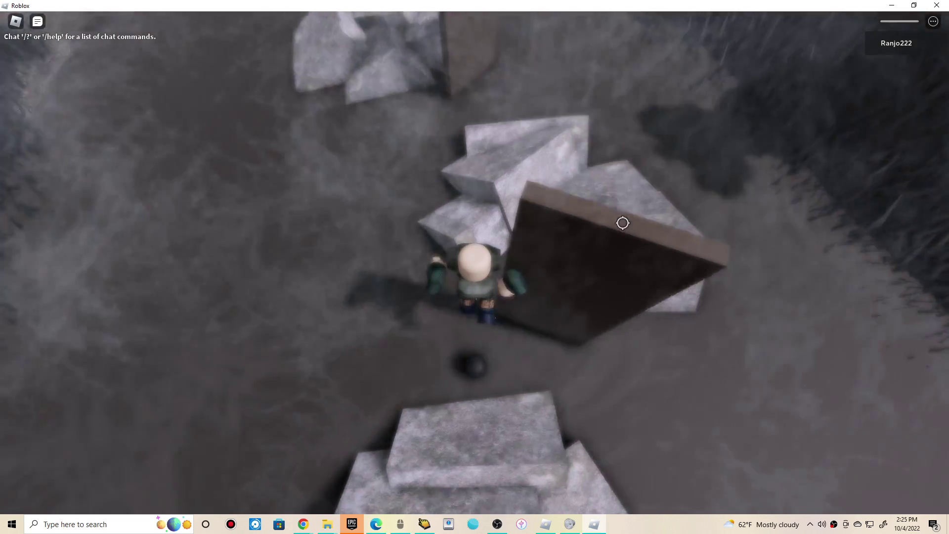
pyautogui.press('w')
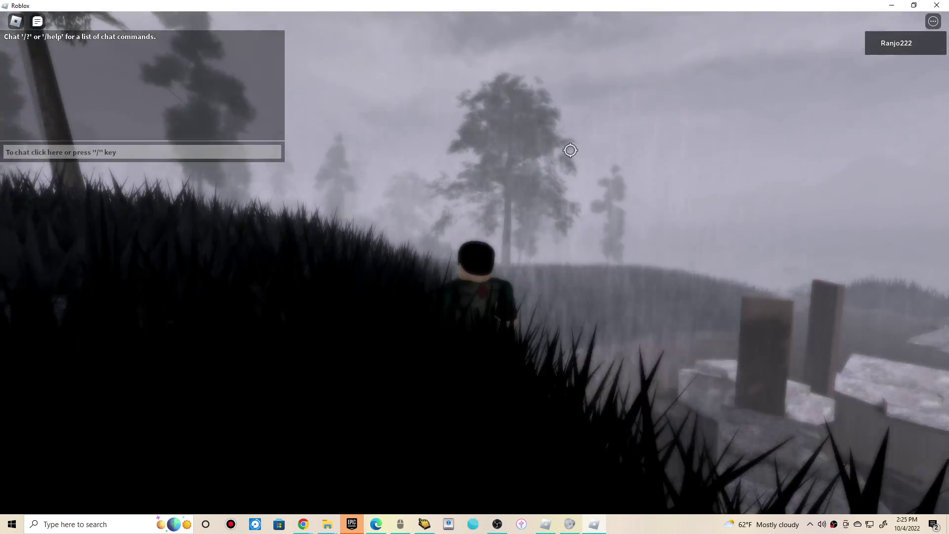
pyautogui.press('w')
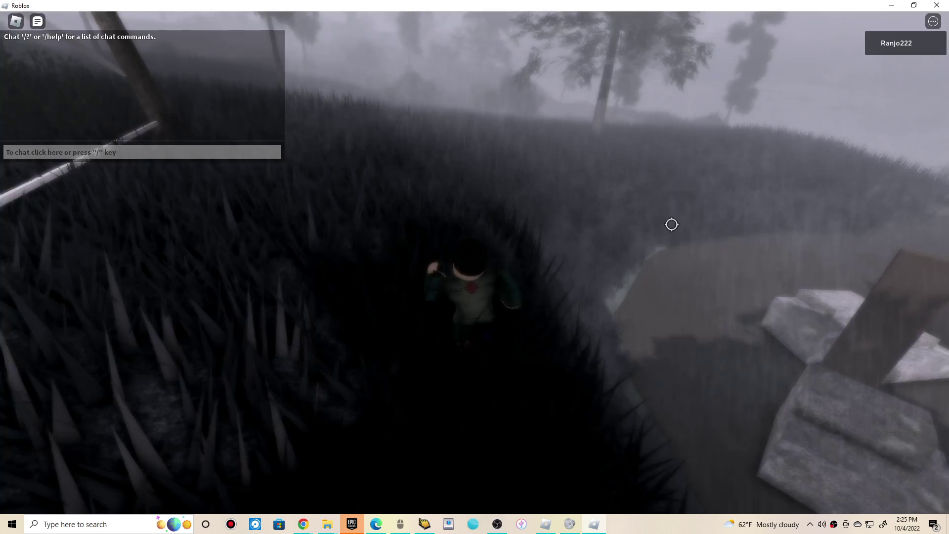
# - Jump along the stone platforms, leap into the grass and walk to the lakeshore log crossing
pyautogui.moveTo(671, 224); pyautogui.dragTo(546, 182)
pyautogui.press('w')
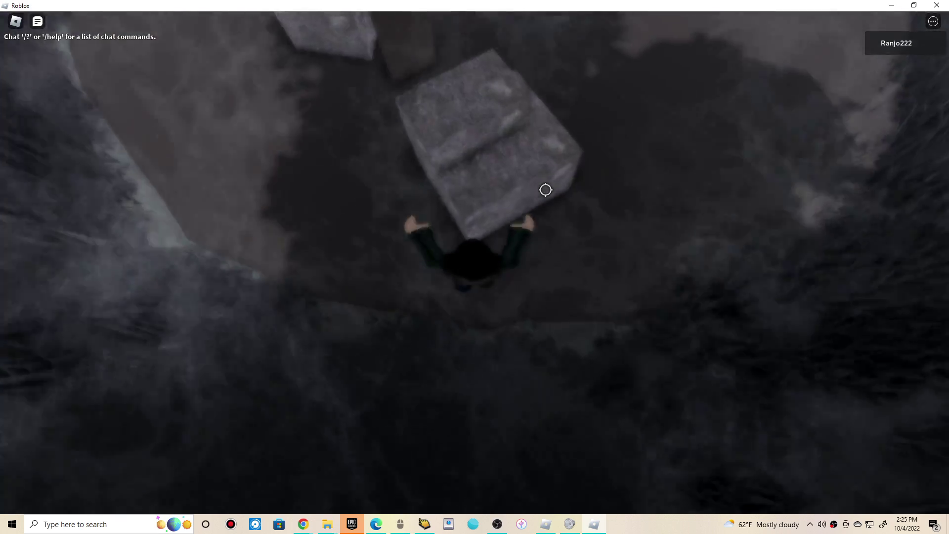
pyautogui.press('w')
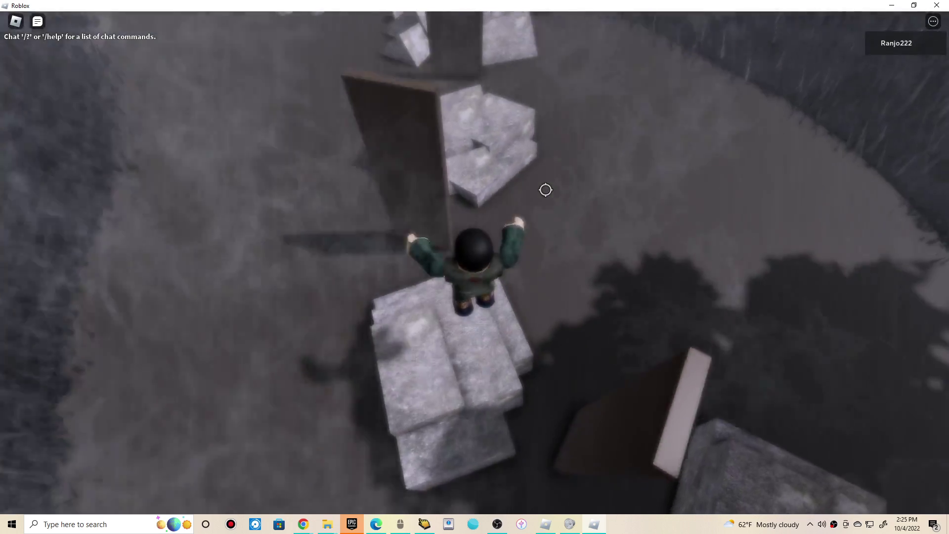
pyautogui.press('w')
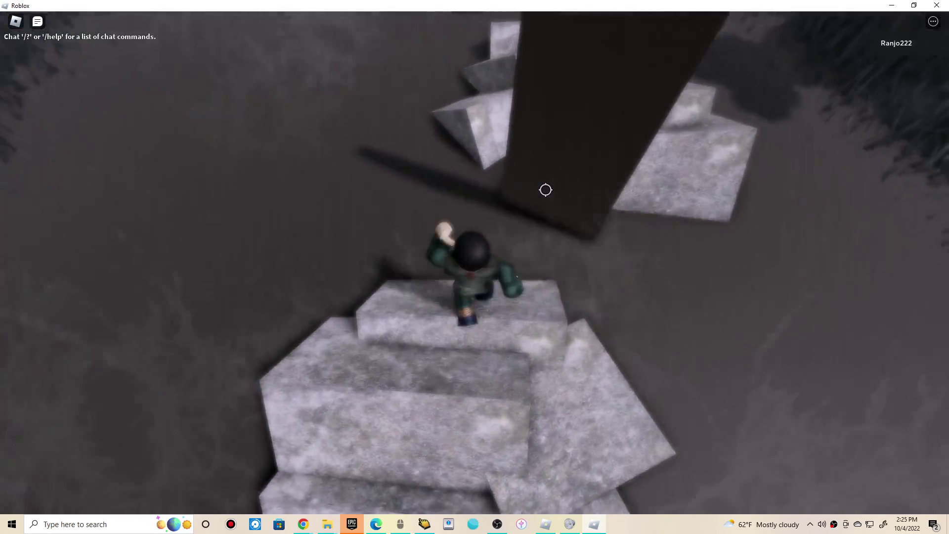
pyautogui.press('w')
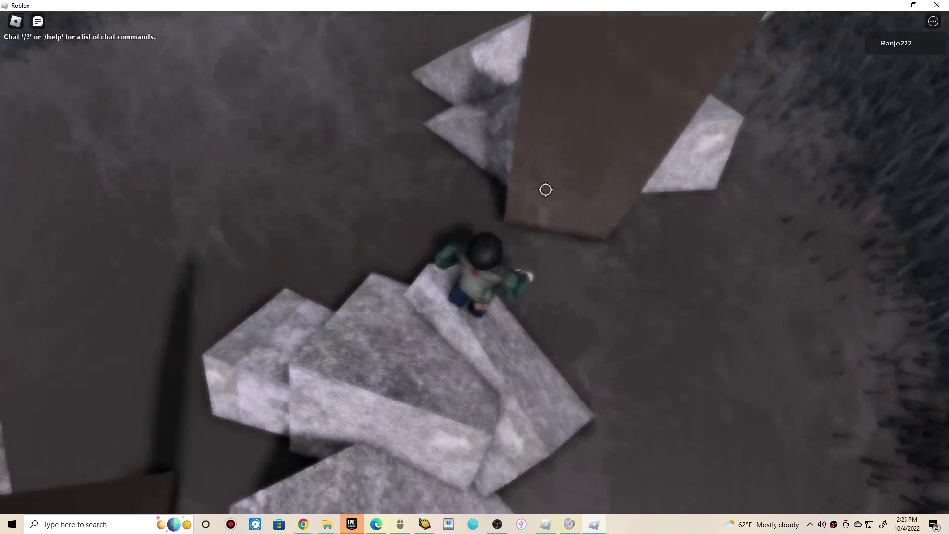
pyautogui.press('w')
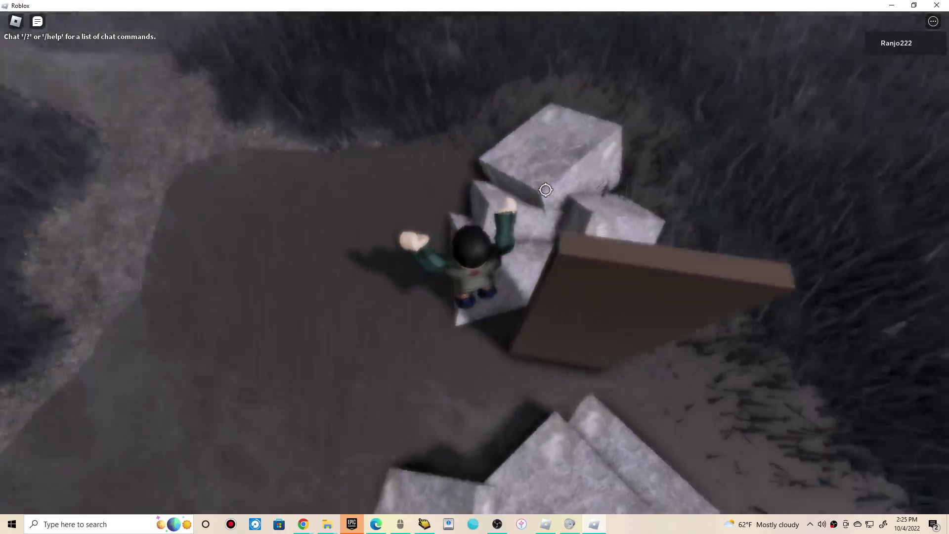
pyautogui.press('space')
pyautogui.press('w')
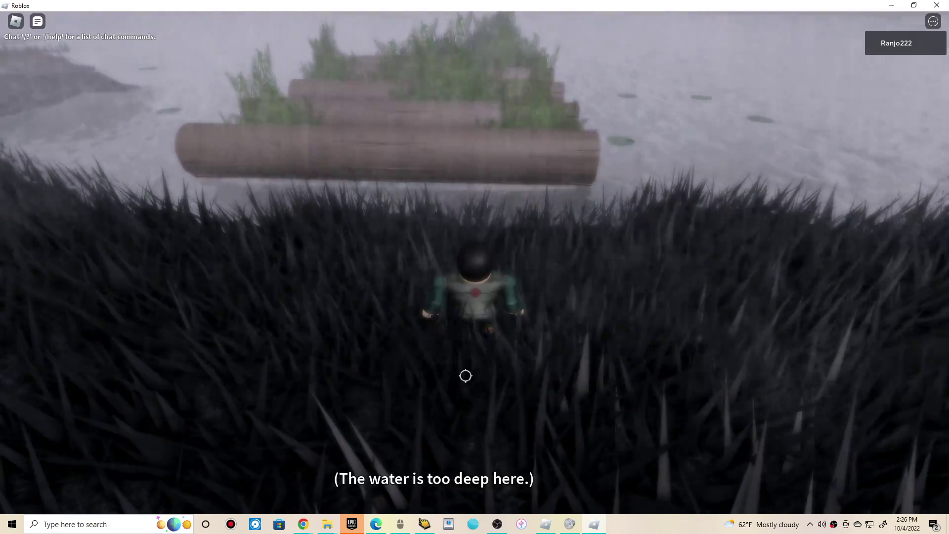
# - Jump from the grass edge onto the floating logs, fall in and climb back to shore
pyautogui.press('w')
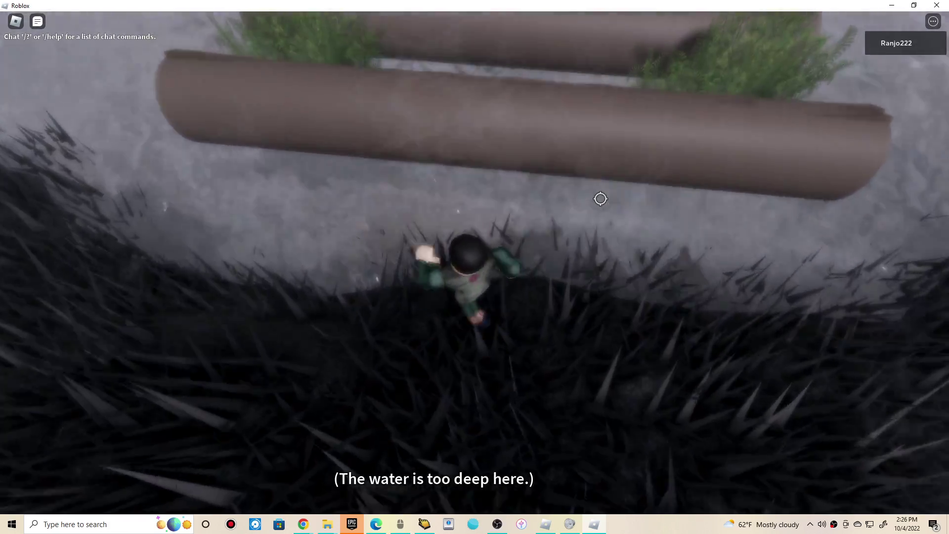
pyautogui.press('space')
pyautogui.press('w')
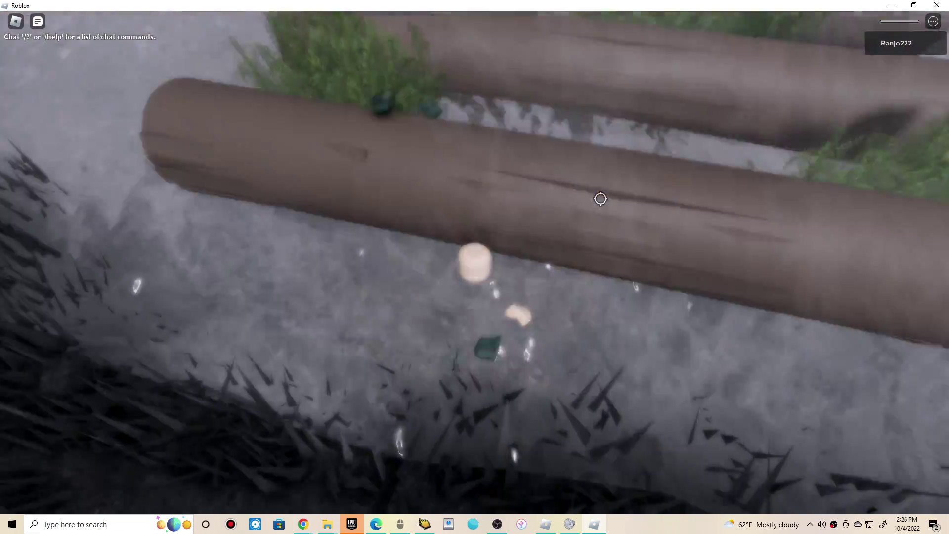
pyautogui.press('w')
pyautogui.click(141, 152)
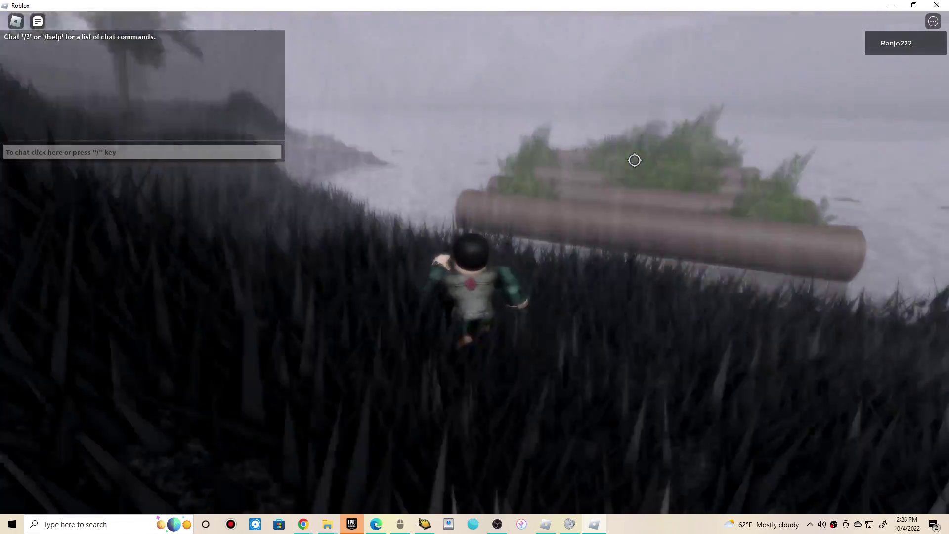
# - Climb the first log and jump along the logs, slipping off and regaining the grassy slope
pyautogui.press('w')
pyautogui.press('space')
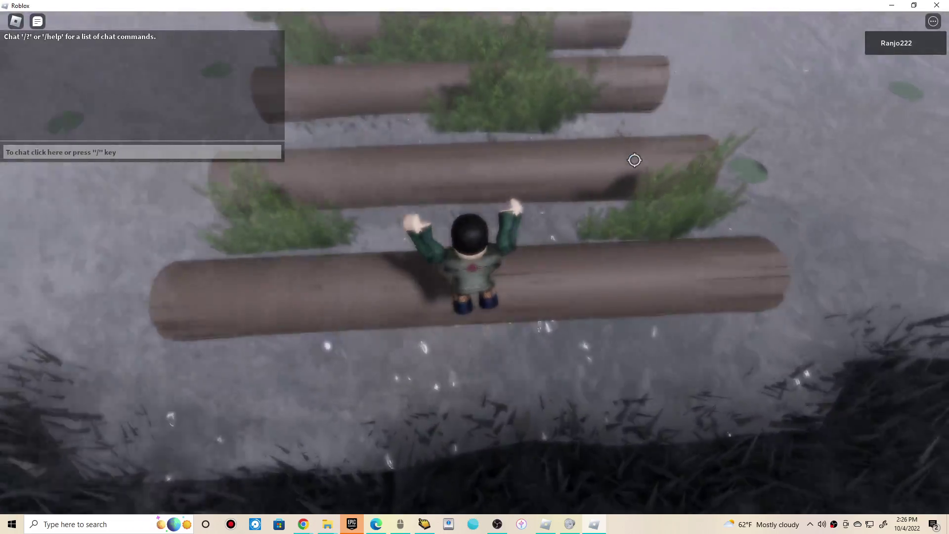
pyautogui.press('w')
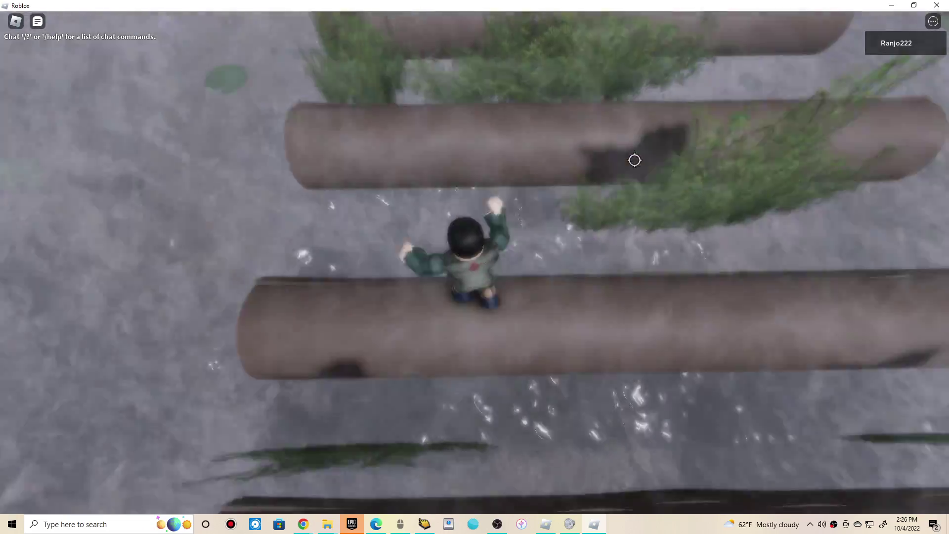
pyautogui.press('w')
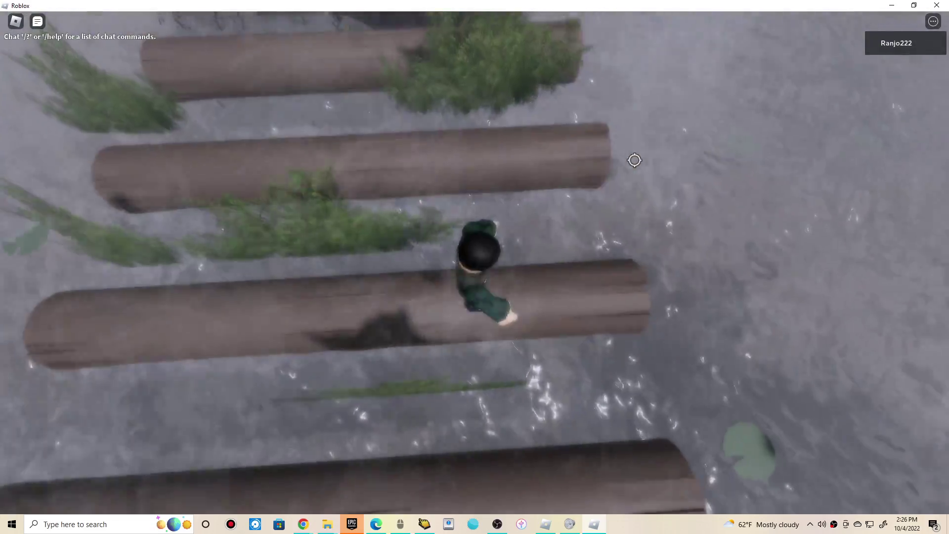
pyautogui.press('w')
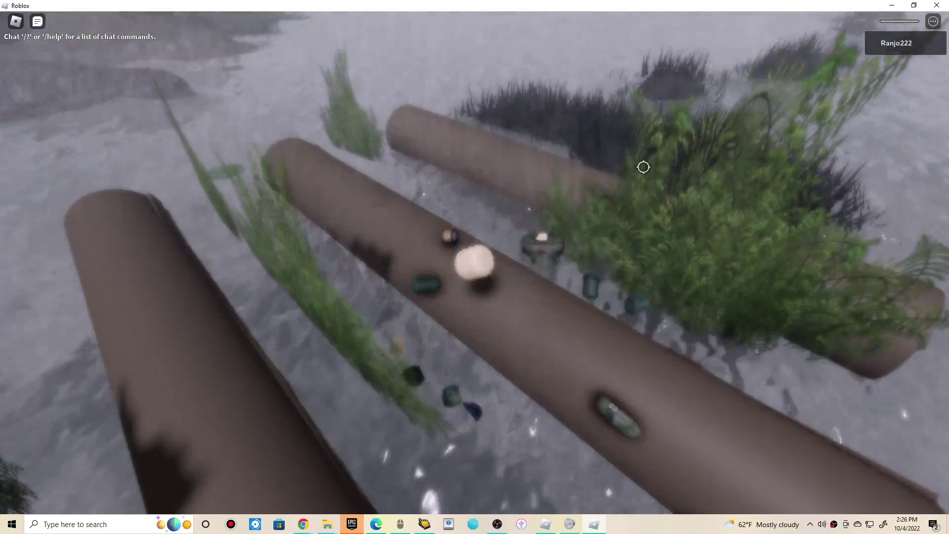
pyautogui.press('w')
pyautogui.moveTo(586, 147); pyautogui.dragTo(600, 125)
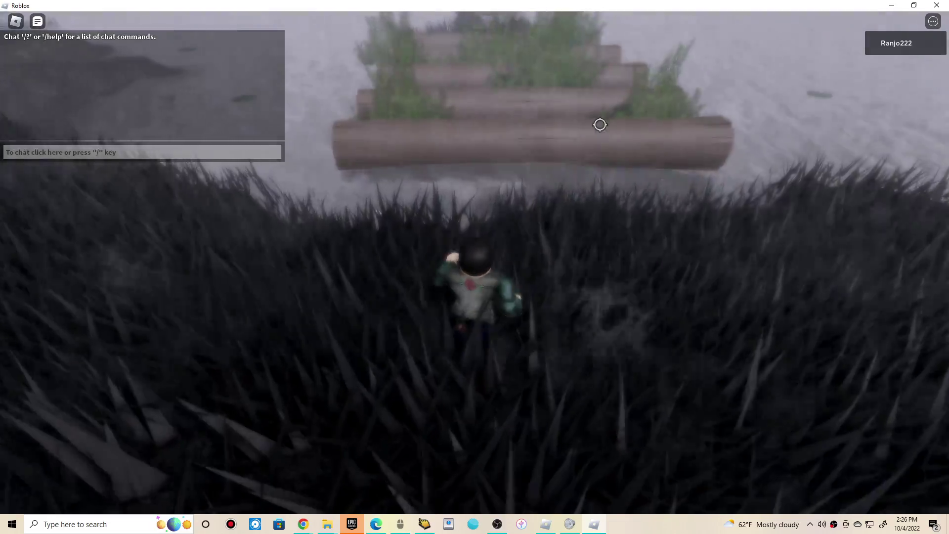
# - Retry the crossing log to log and jump from the last log onto the grass patch
pyautogui.press('w')
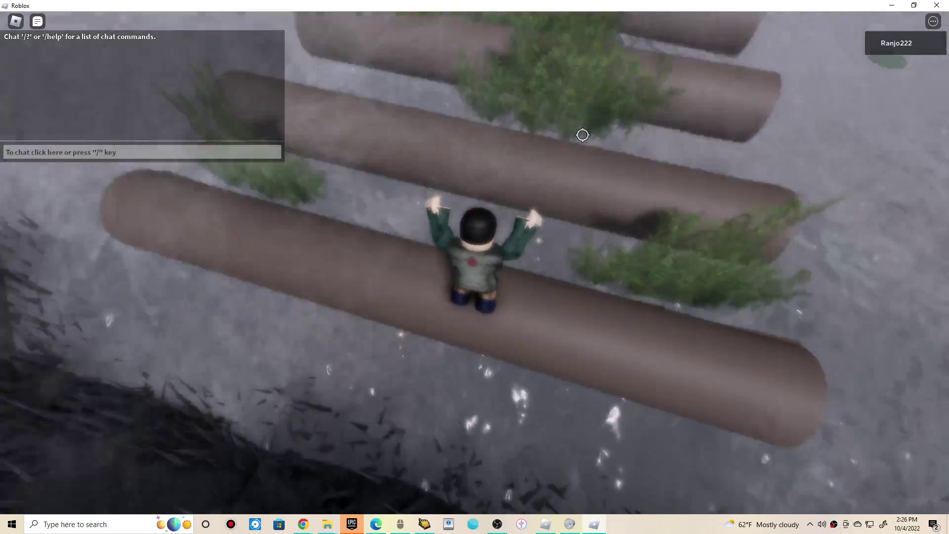
pyautogui.press('w')
pyautogui.press('space')
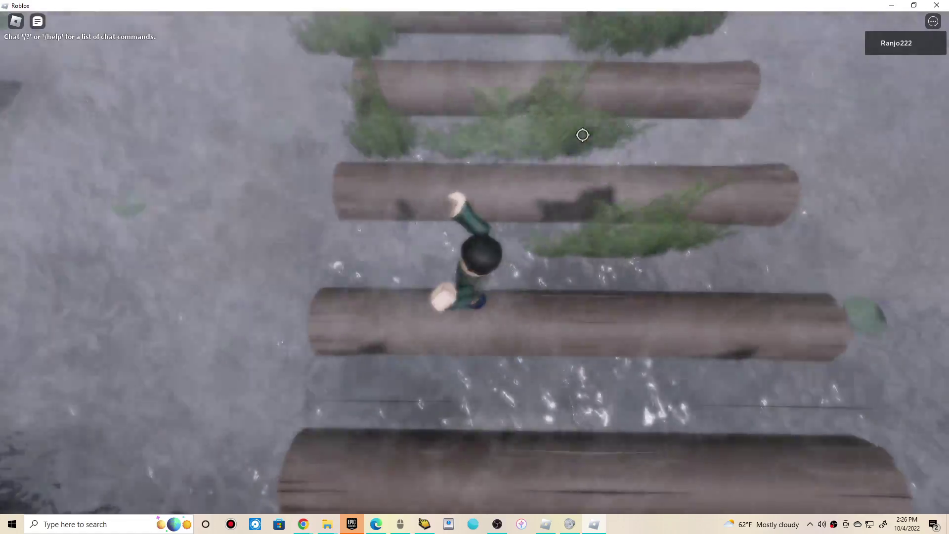
pyautogui.press('w')
pyautogui.press('space')
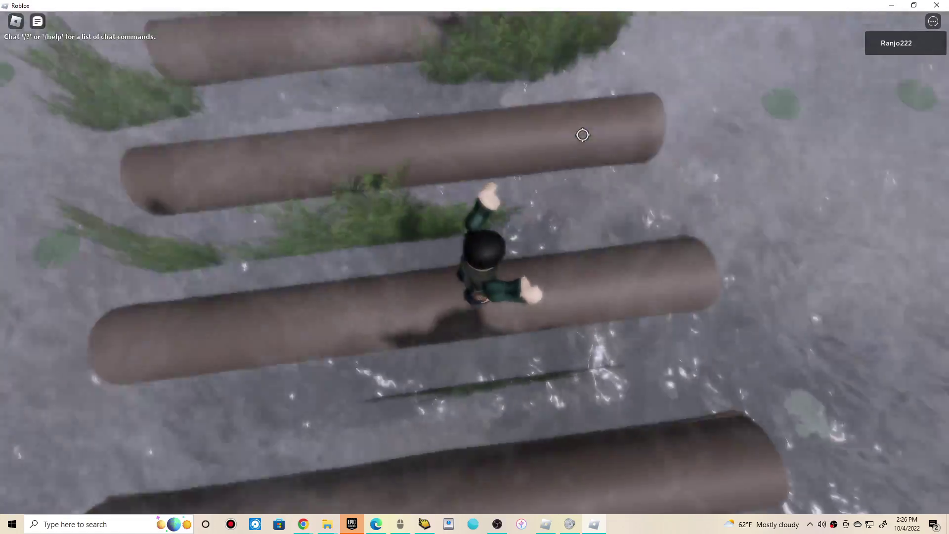
pyautogui.press('w')
pyautogui.press('space')
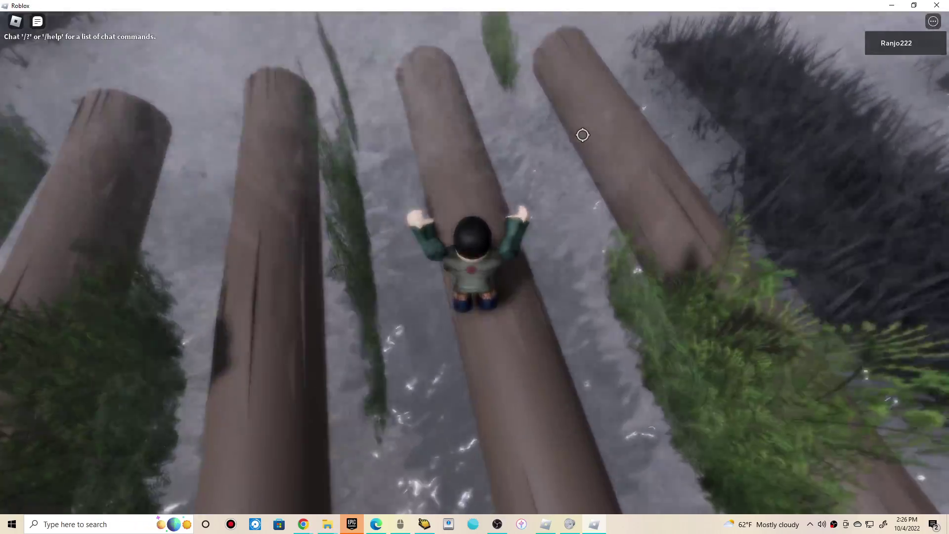
pyautogui.press('w')
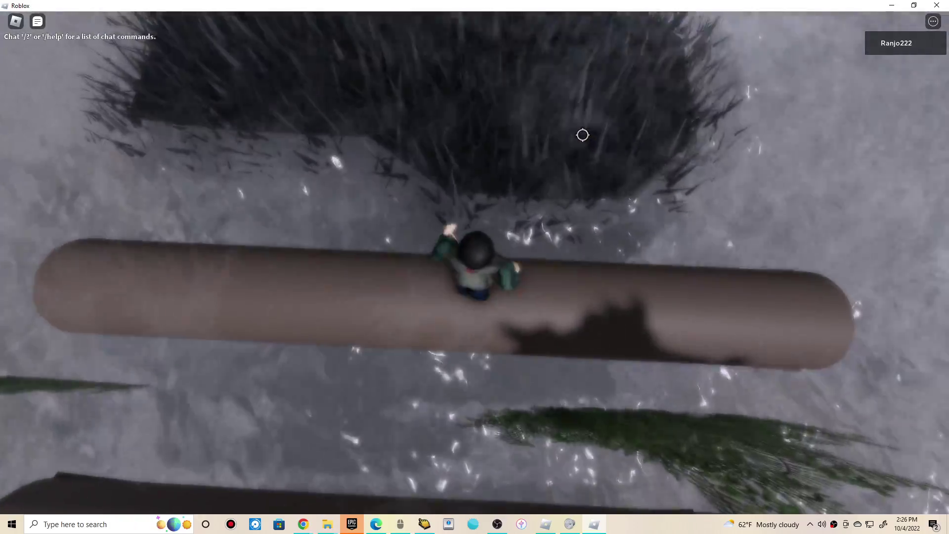
pyautogui.press('space')
pyautogui.press('space')
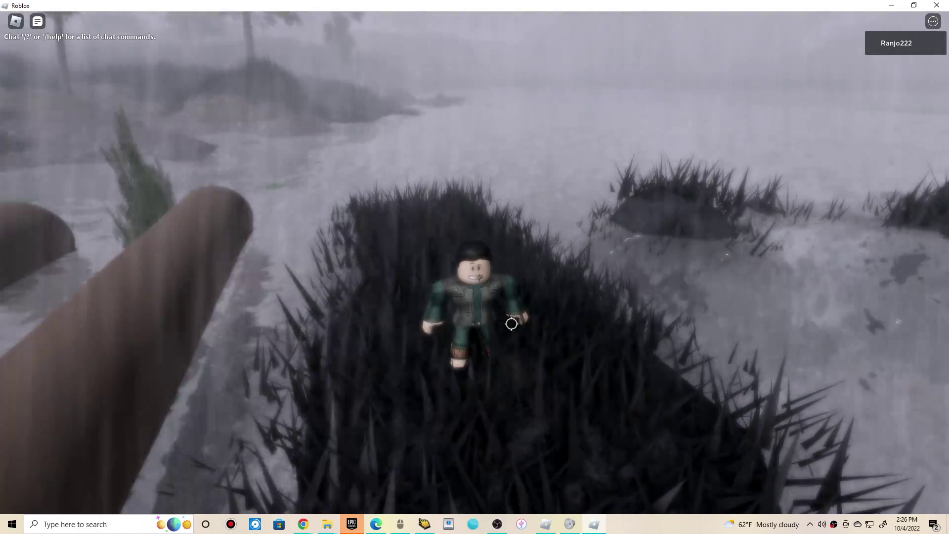
# - Jump off the grass patch into the lake, swim forward and climb back onto the patch
pyautogui.press('w')
pyautogui.press('space')
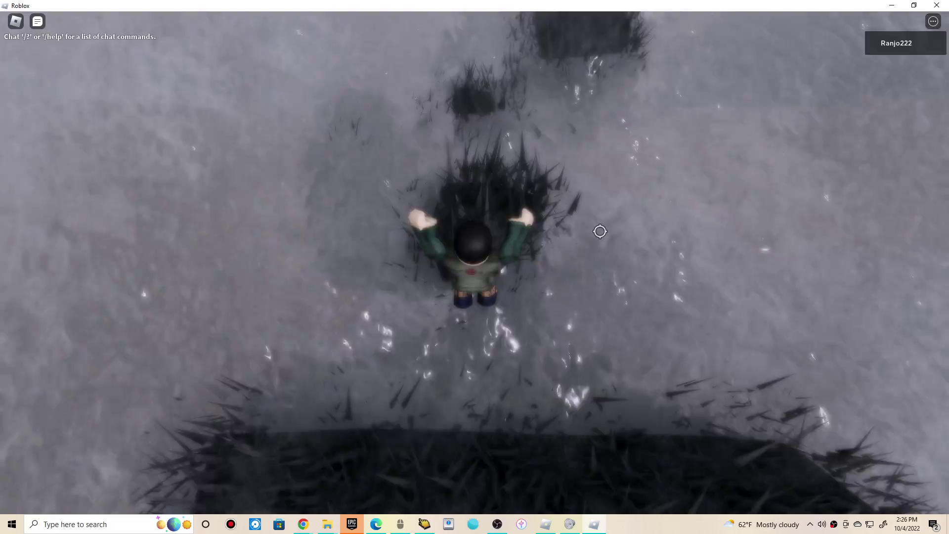
pyautogui.press('w')
pyautogui.press('space')
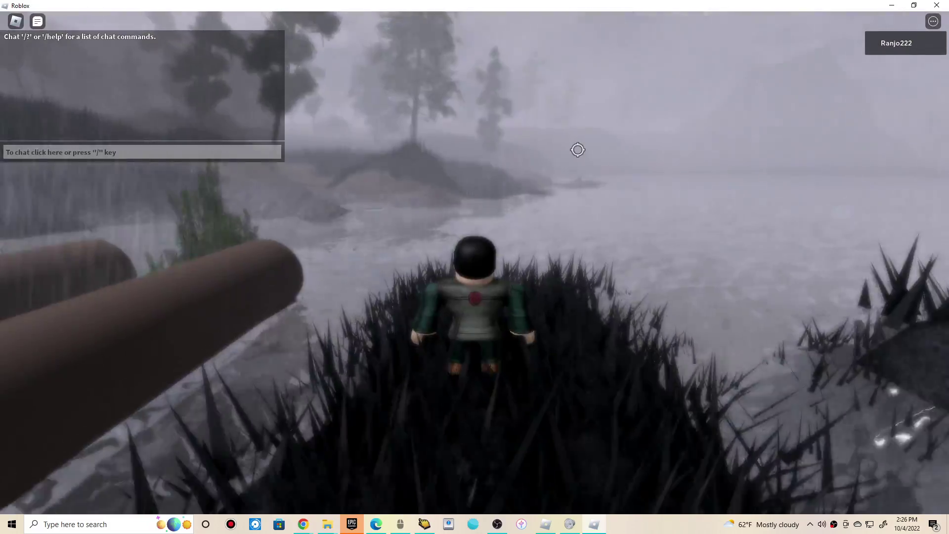
pyautogui.press('w')
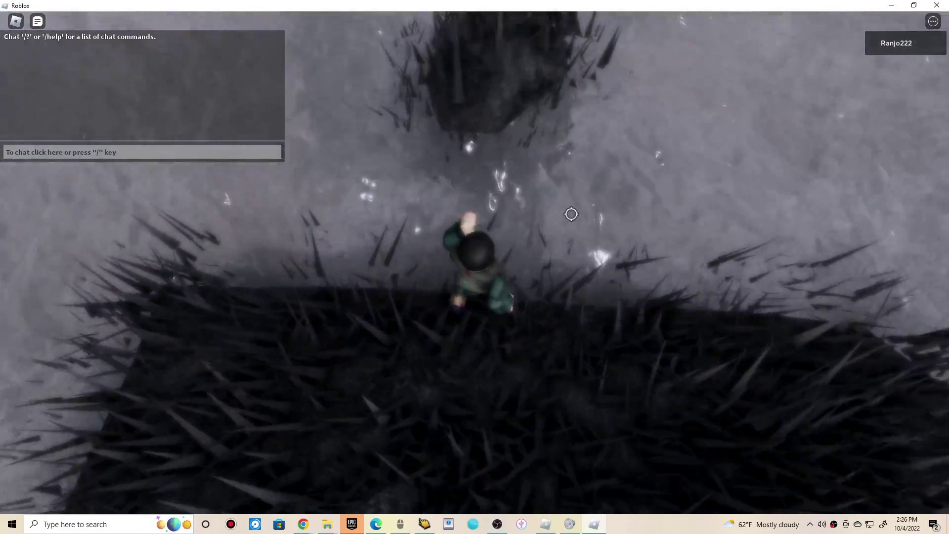
pyautogui.press('space')
pyautogui.press('w')
pyautogui.press('space')
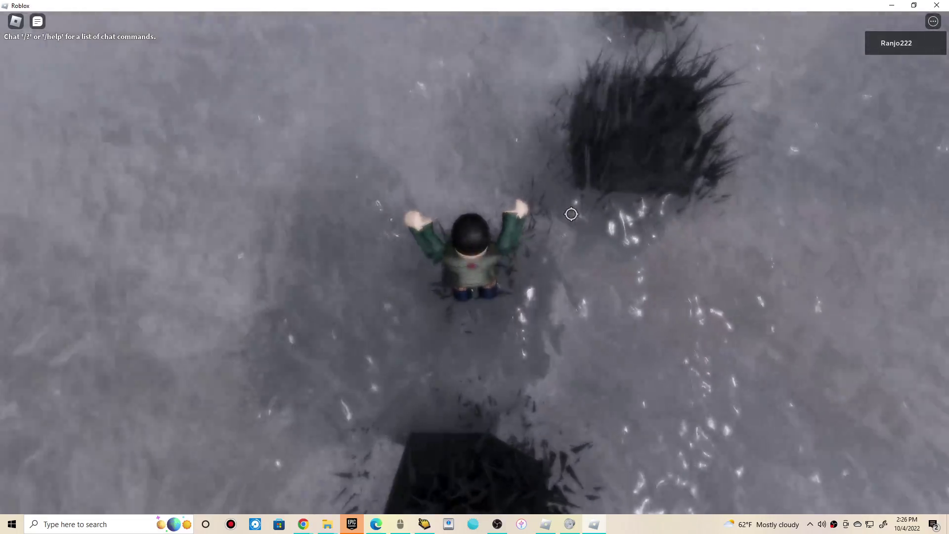
pyautogui.press('w')
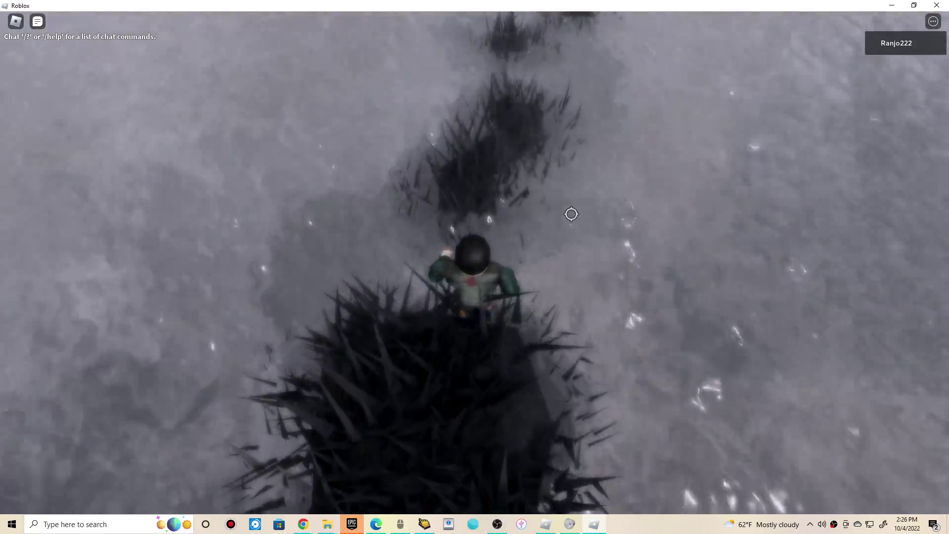
pyautogui.press('w')
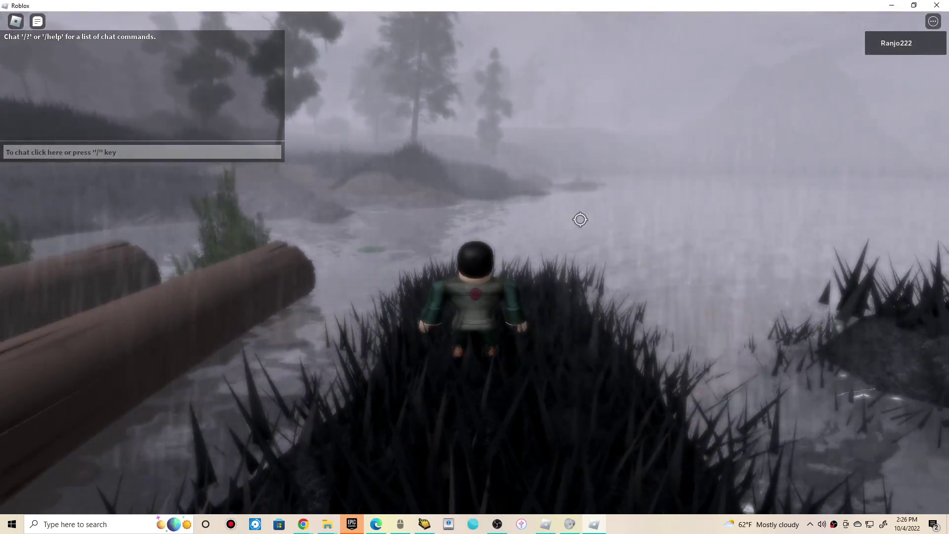
# - Set off again, swim to the next grass patch and onward past the patches
pyautogui.press('w')
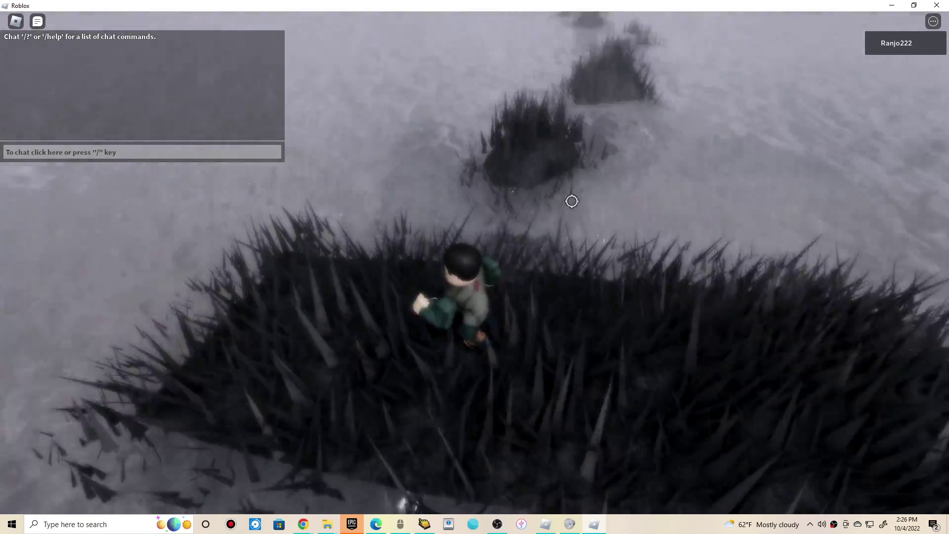
pyautogui.press('space')
pyautogui.press('w')
pyautogui.press('w')
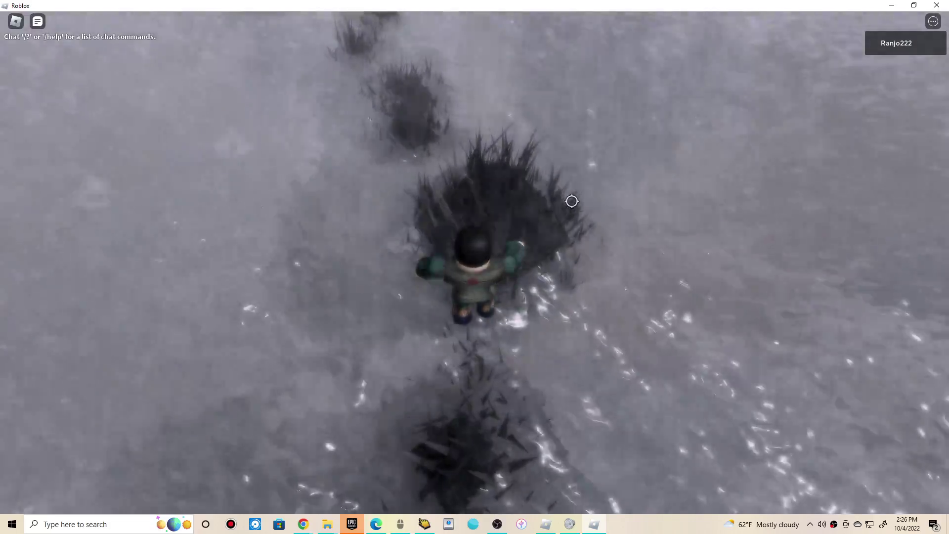
pyautogui.press('w')
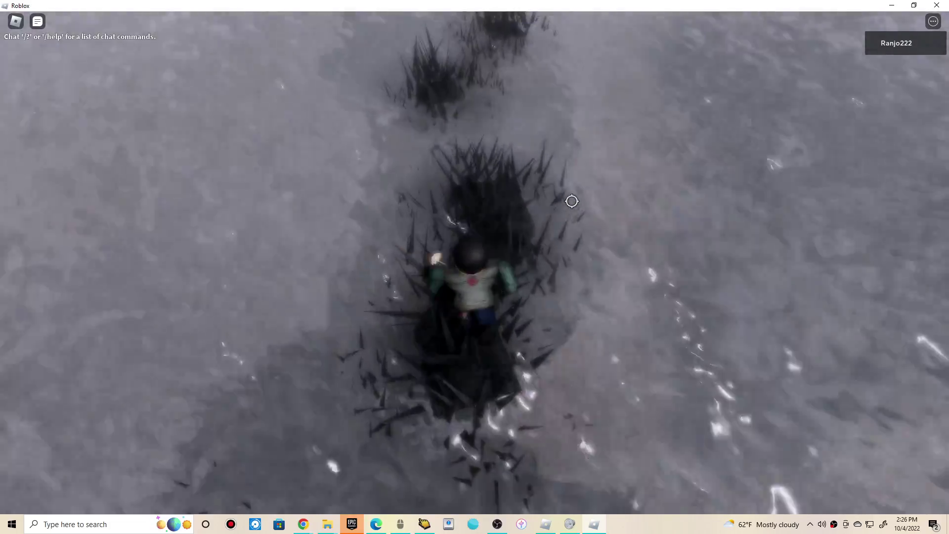
pyautogui.press('w')
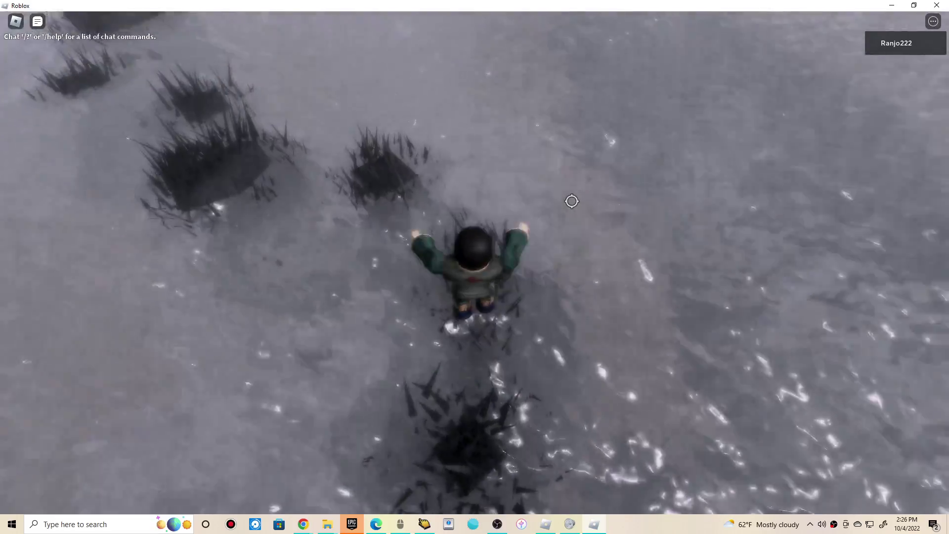
pyautogui.press('w')
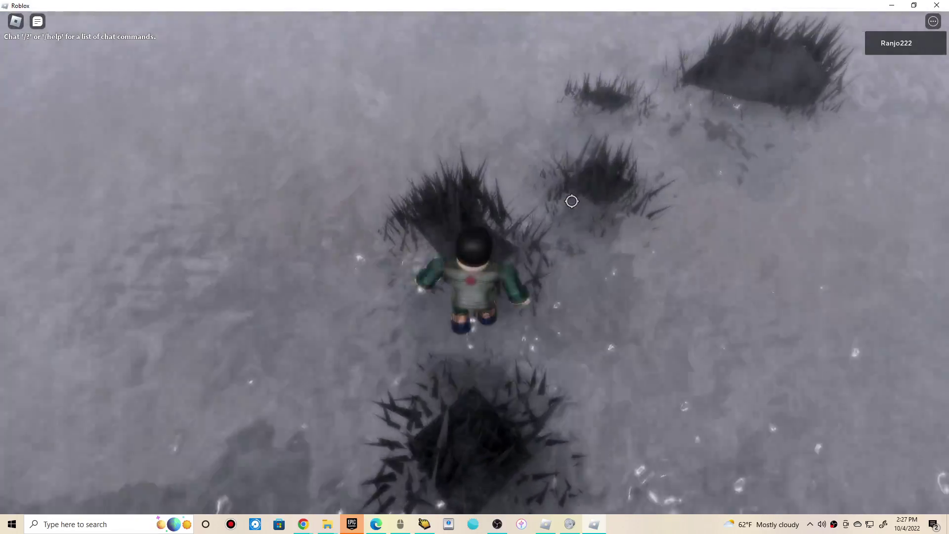
pyautogui.press('w')
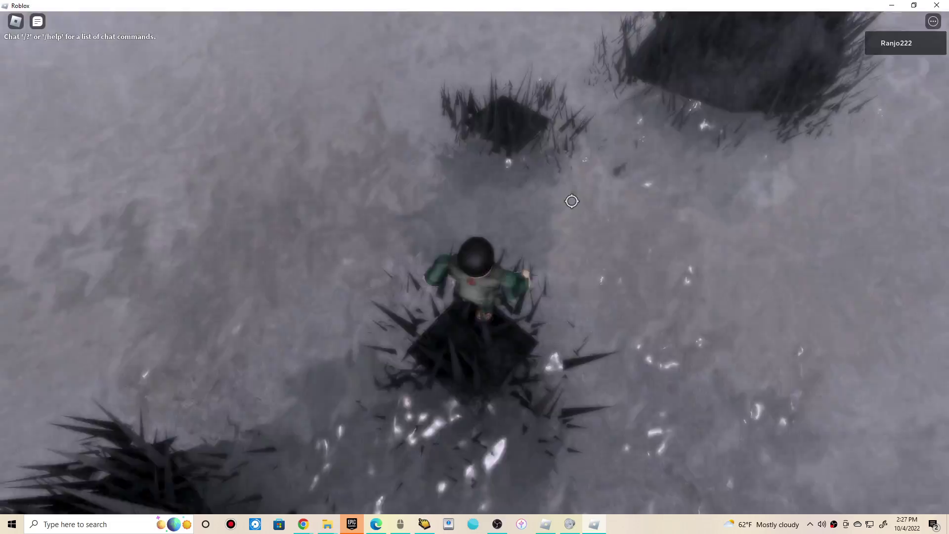
# - Wade the shallows and hop across the chain of grass tufts toward the mountain
pyautogui.press('w')
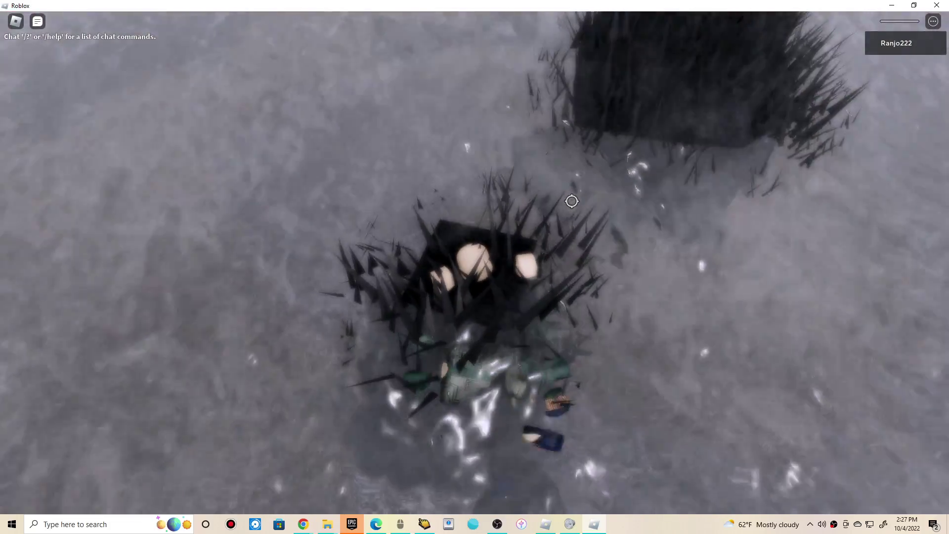
pyautogui.press('w')
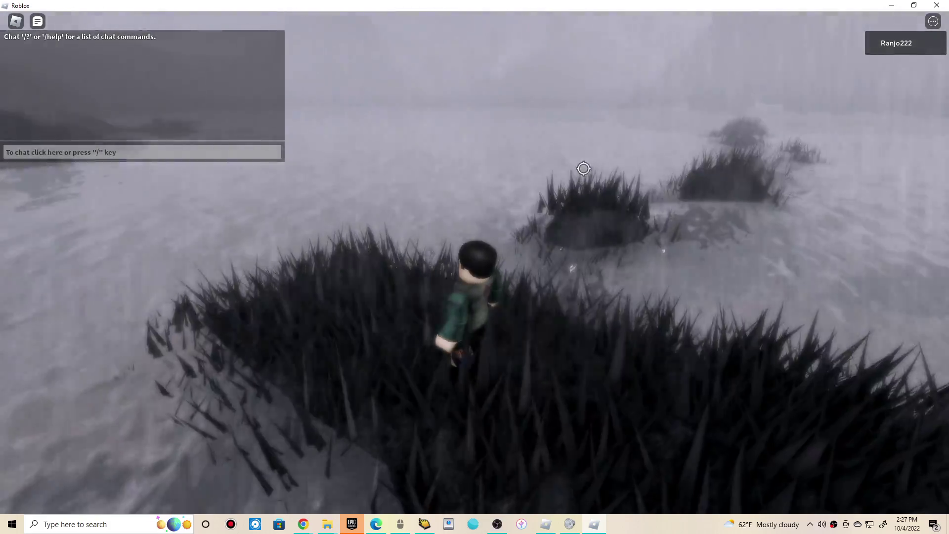
pyautogui.press('w')
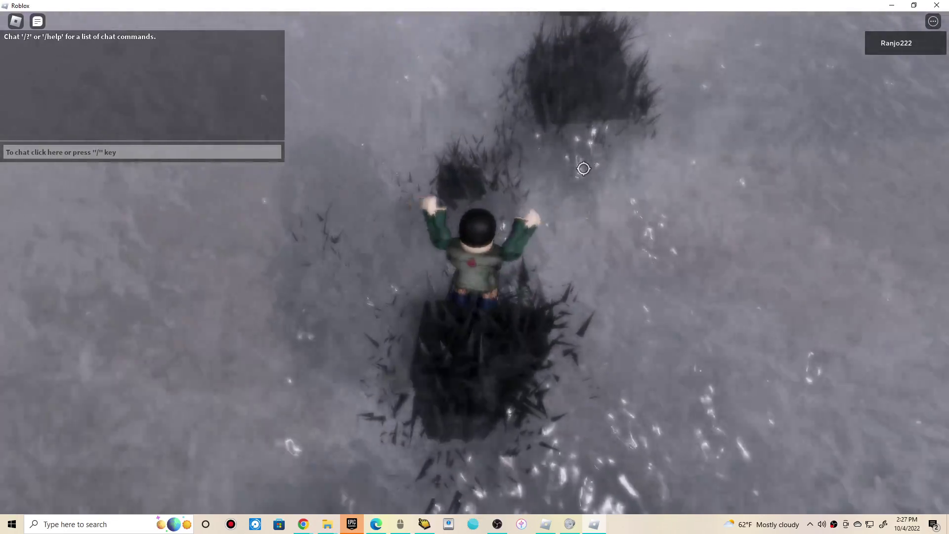
pyautogui.press('w')
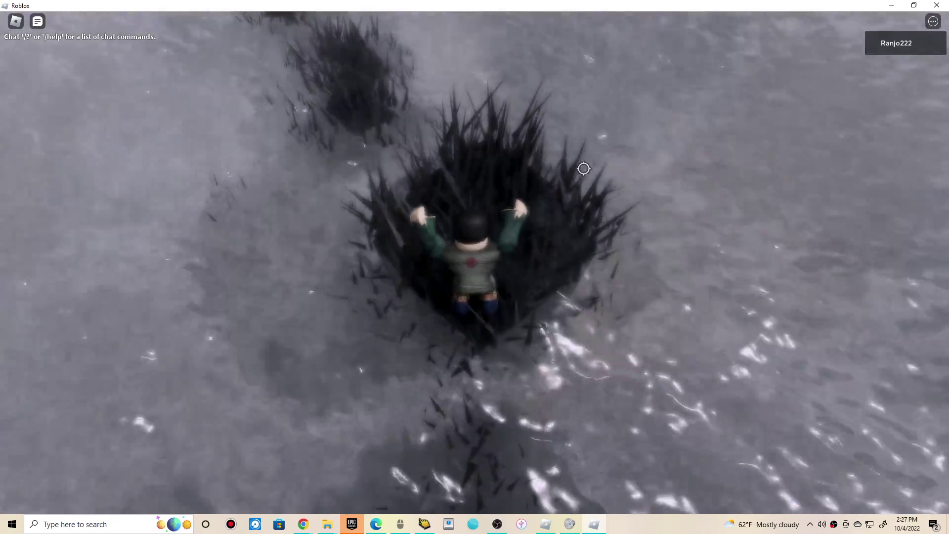
pyautogui.press('w')
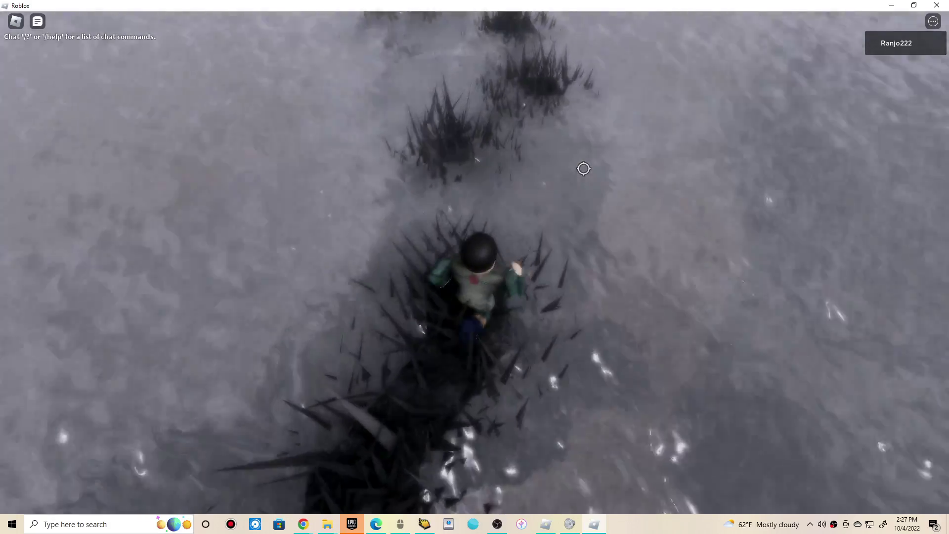
pyautogui.press('w')
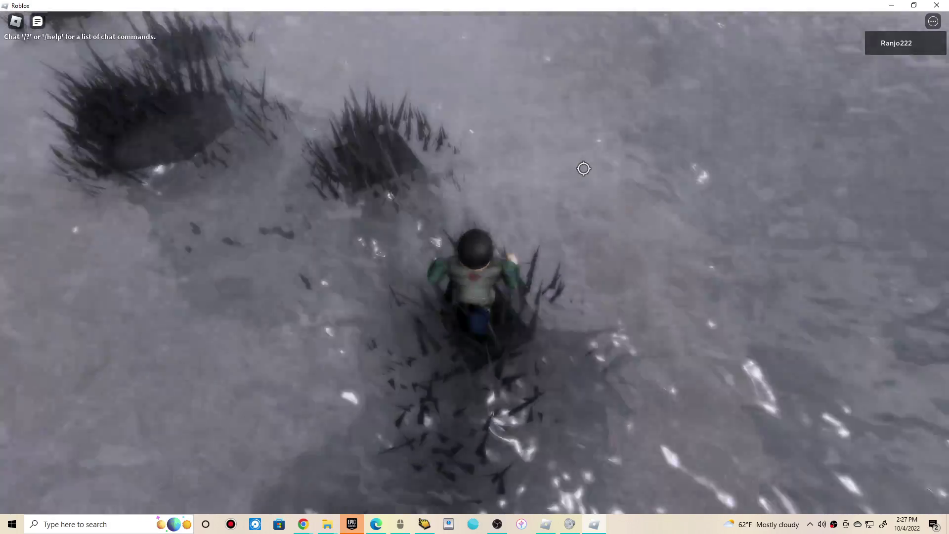
pyautogui.press('w')
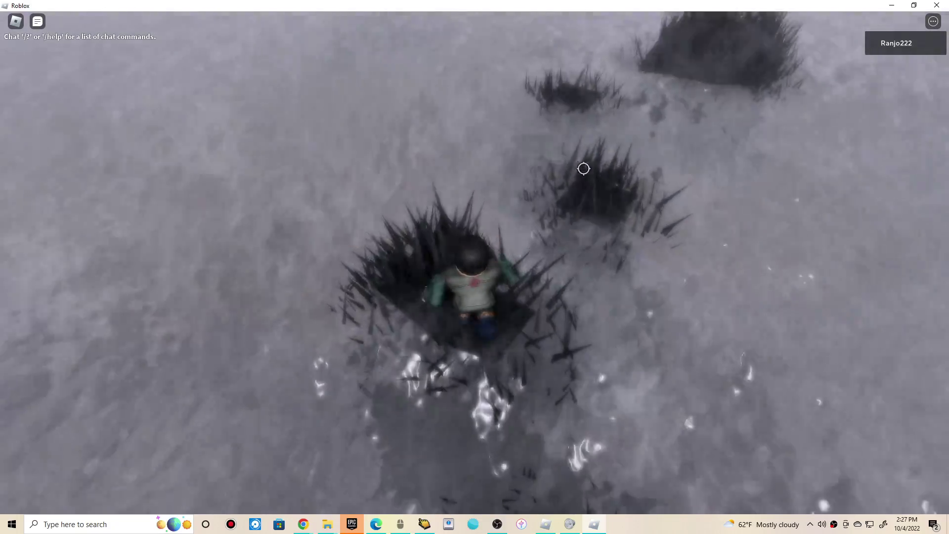
pyautogui.press('w')
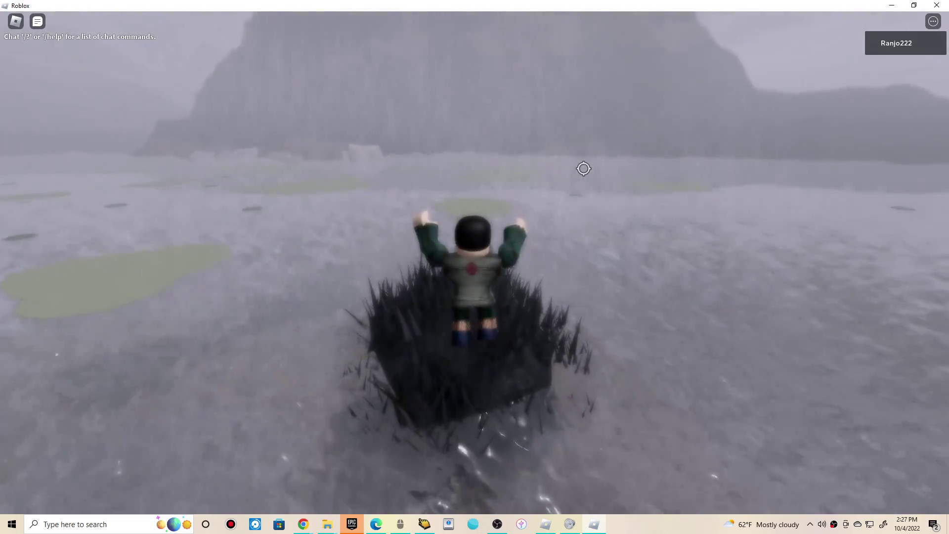
pyautogui.moveTo(583, 169)
pyautogui.mouseDown()
pyautogui.moveTo(564, 81)
pyautogui.moveTo(567, 184)
pyautogui.mouseUp()
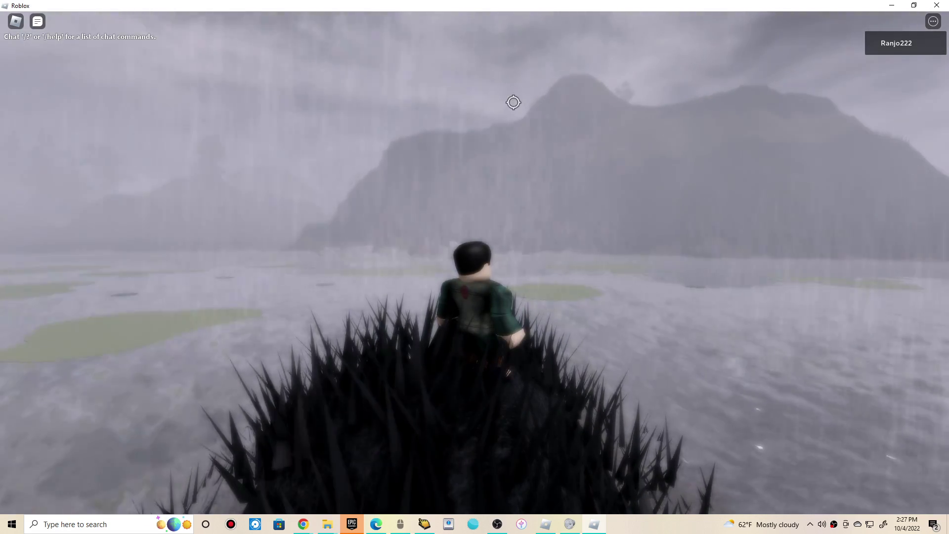
pyautogui.moveTo(475, 147); pyautogui.dragTo(558, 155)
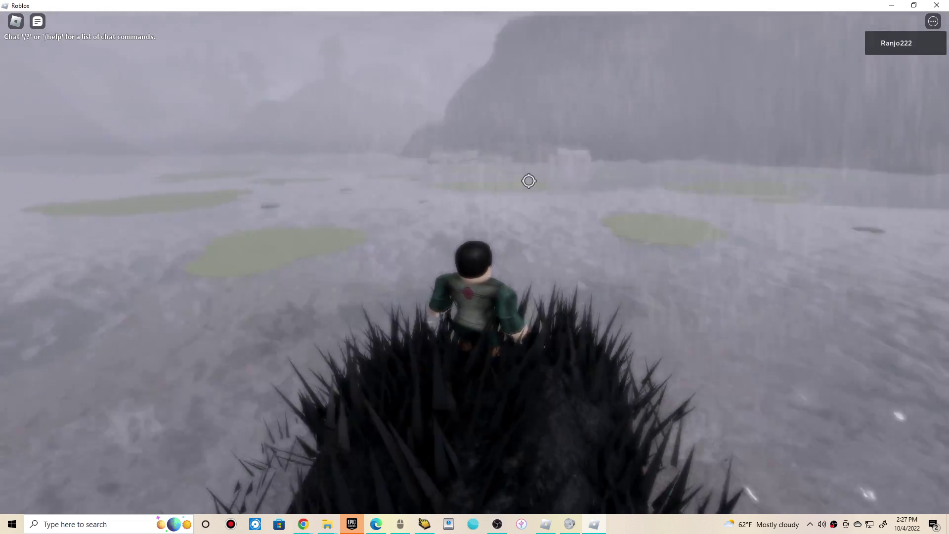
# - Dive off the mound, swim across the lake and reach the edge of the rocky shore
pyautogui.press('space')
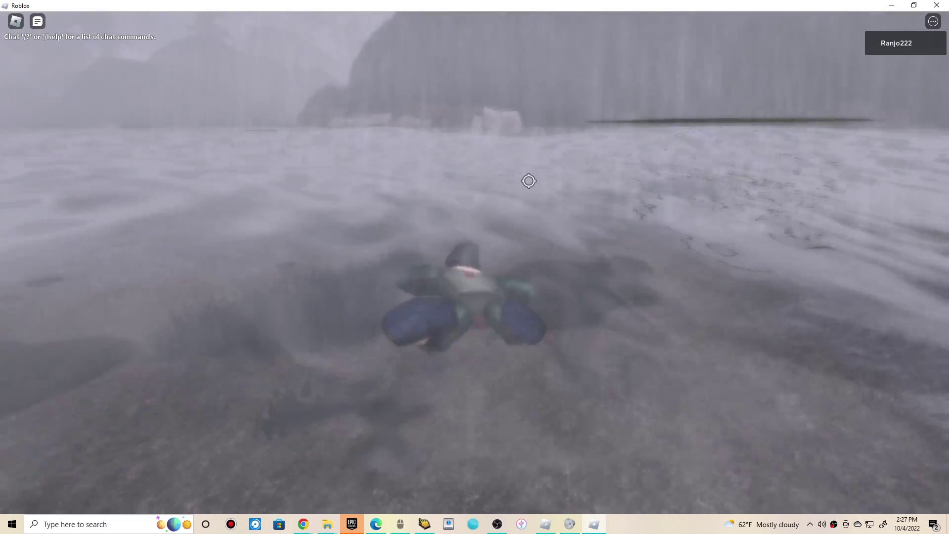
pyautogui.press('w')
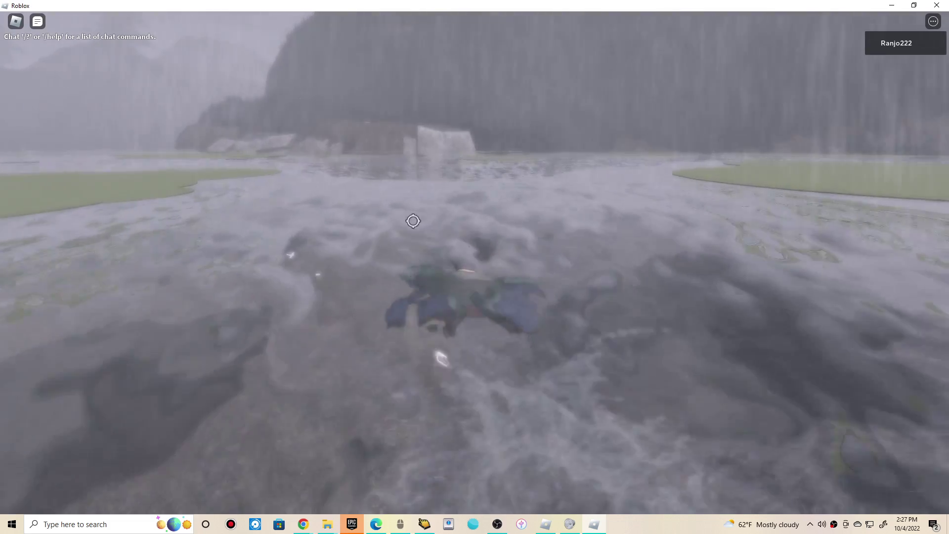
pyautogui.press('w')
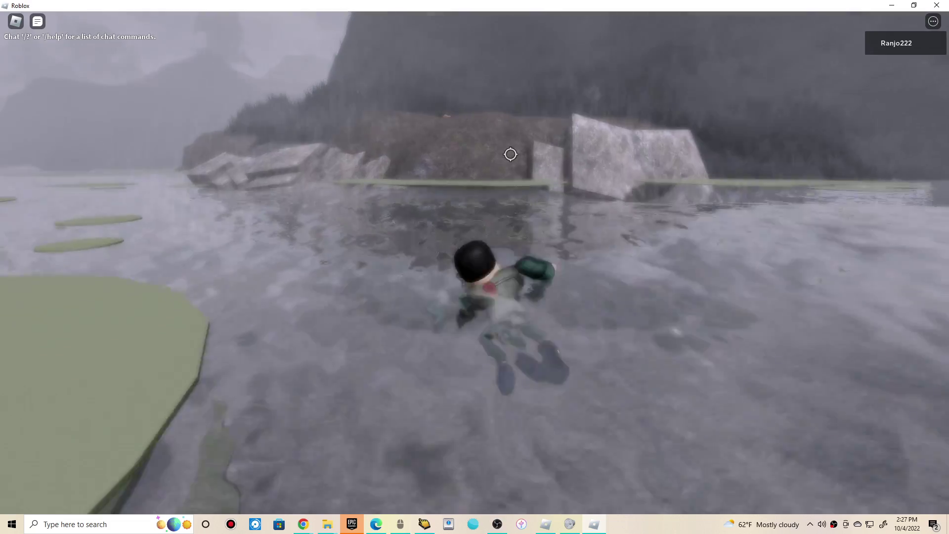
pyautogui.press('w')
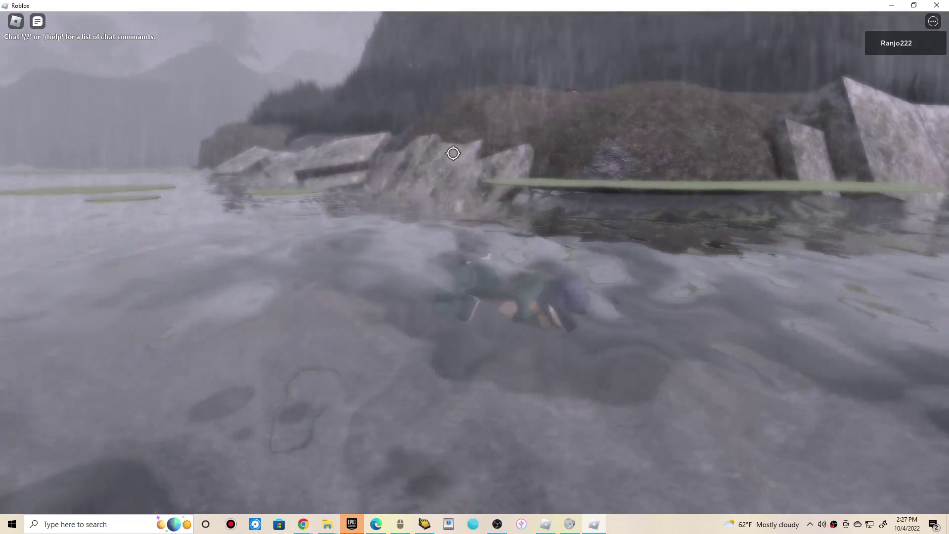
pyautogui.press('w')
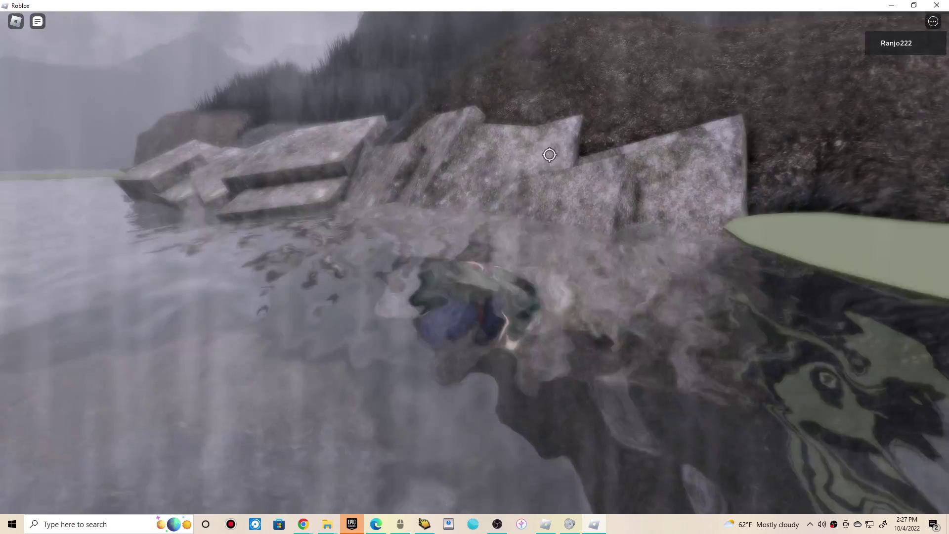
pyautogui.press('w')
# - Jump out of the water onto the rocks and walk uphill to the cat
pyautogui.press('space')
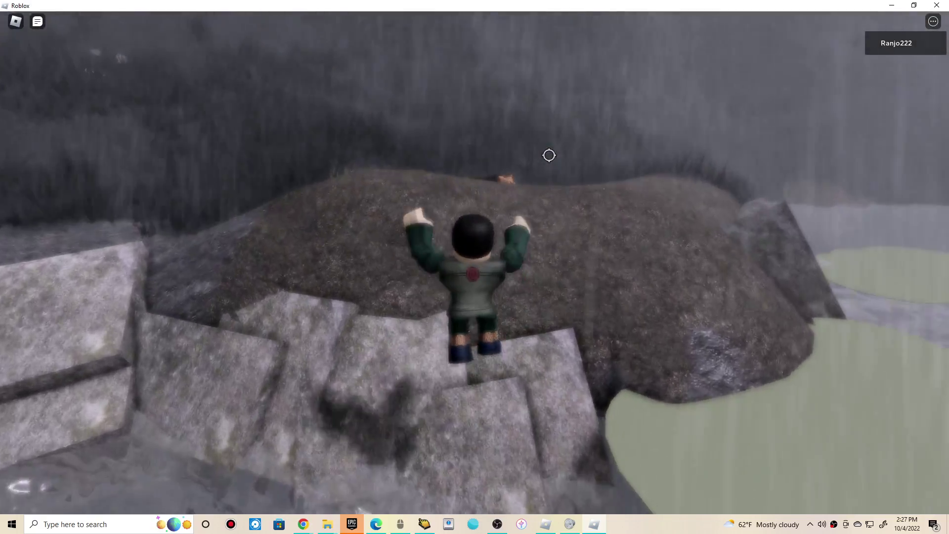
pyautogui.press('w')
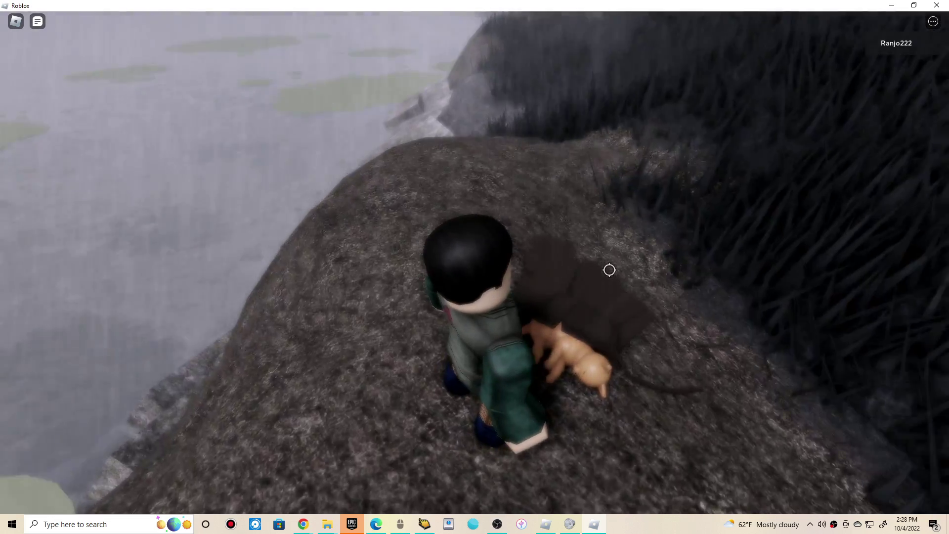
pyautogui.scroll(5, 586, 272)
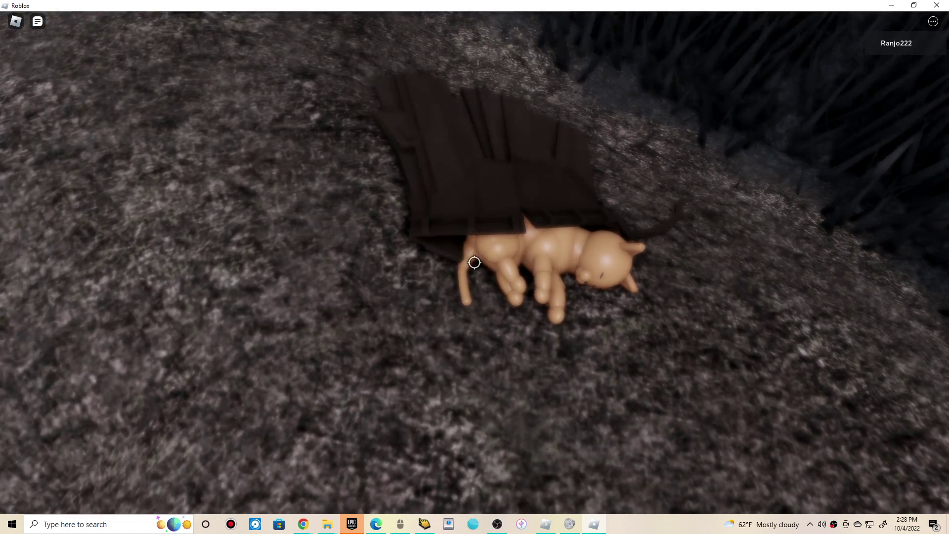
# - Look around close up at the cat, then turn the view to the character's front
pyautogui.moveTo(475, 263); pyautogui.dragTo(474, 263)
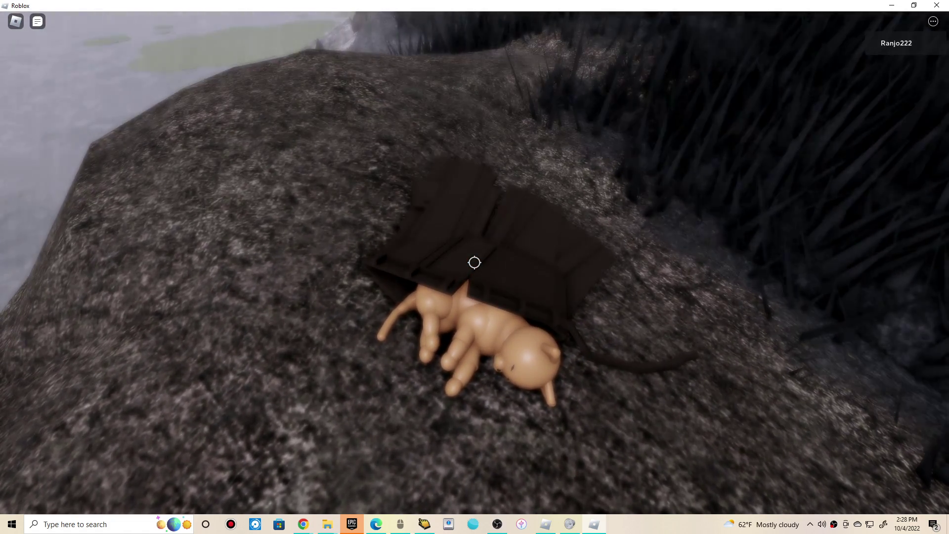
pyautogui.scroll(-5, 474, 263)
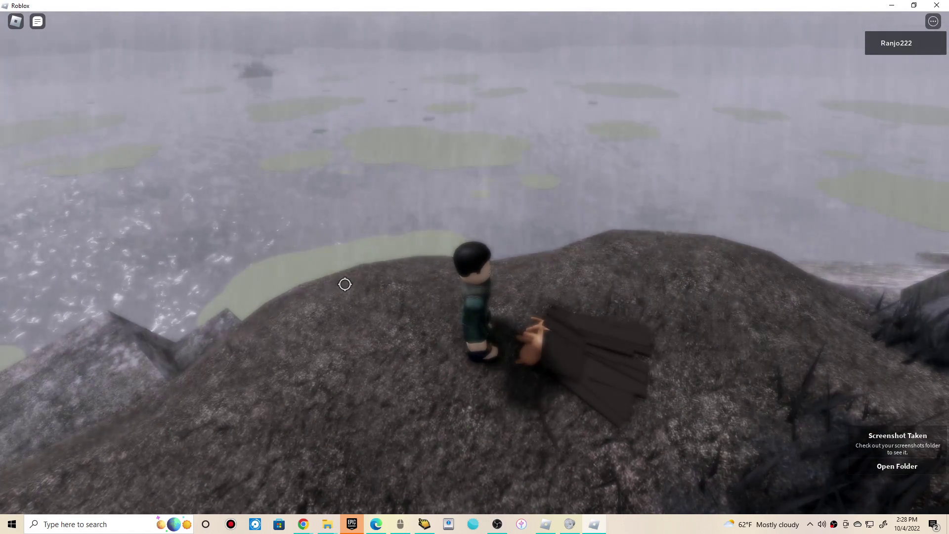
pyautogui.moveTo(349, 292)
pyautogui.mouseDown()
pyautogui.moveTo(415, 341)
pyautogui.moveTo(563, 136)
pyautogui.moveTo(573, 149)
pyautogui.mouseUp()
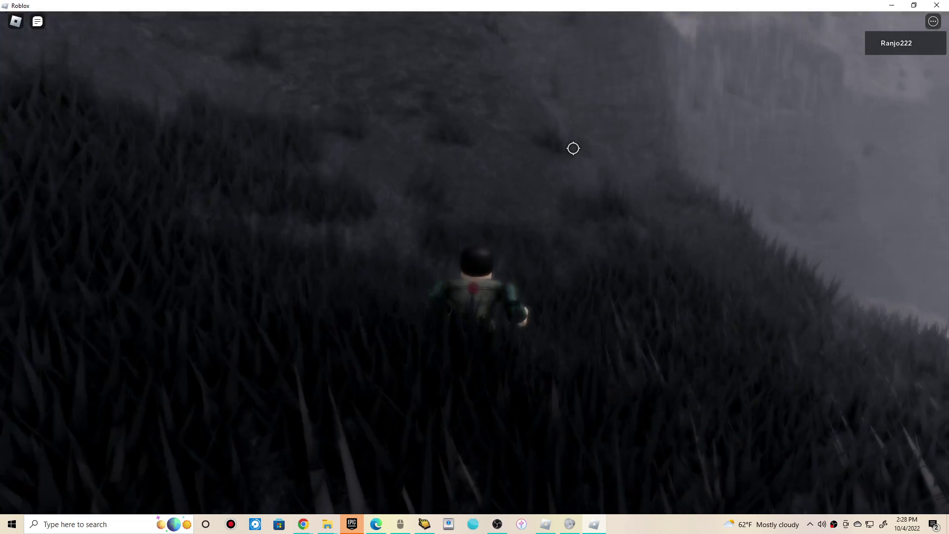
# - Run up the grassy slope onto the cliff while watching the character from above
pyautogui.press('w')
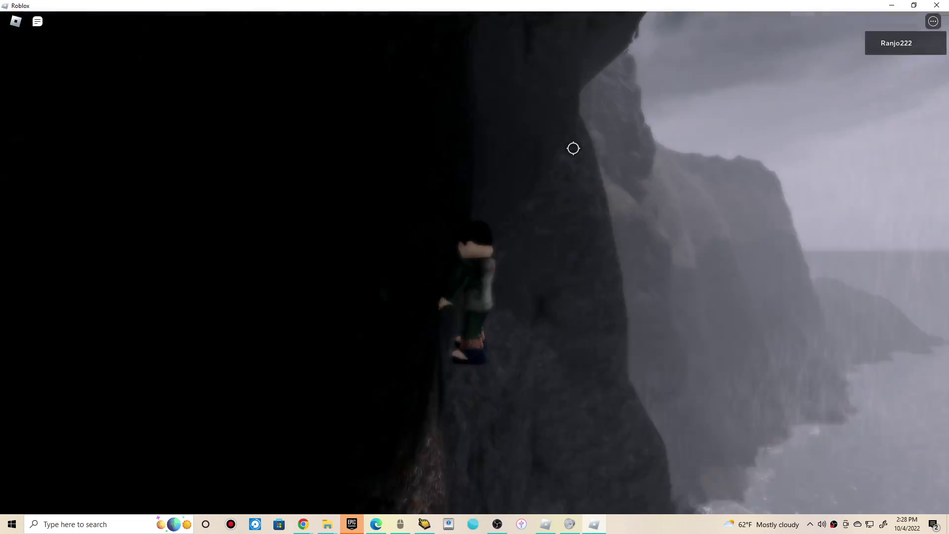
pyautogui.moveTo(574, 148)
pyautogui.mouseDown()
pyautogui.moveTo(584, 161)
pyautogui.moveTo(551, 158)
pyautogui.mouseUp()
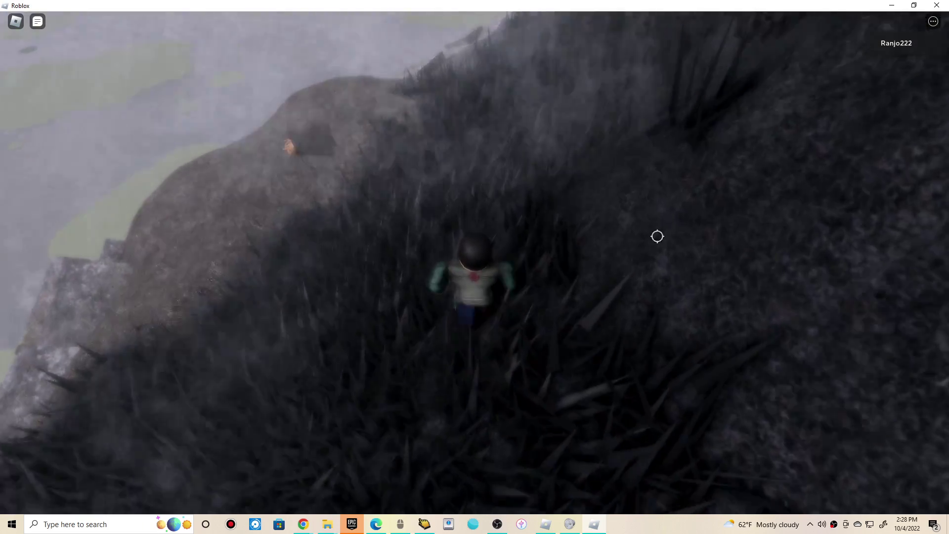
pyautogui.moveTo(421, 158); pyautogui.dragTo(483, 154)
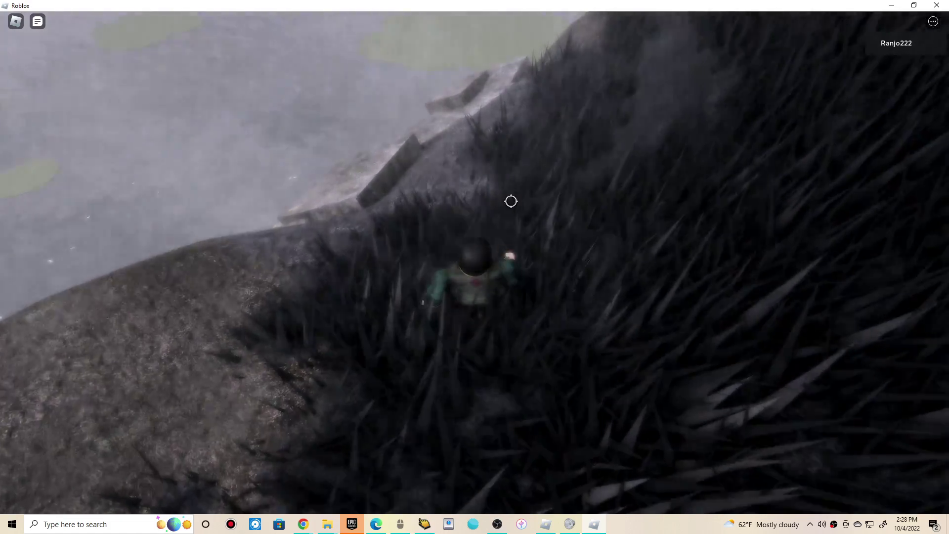
pyautogui.moveTo(511, 201); pyautogui.dragTo(528, 201)
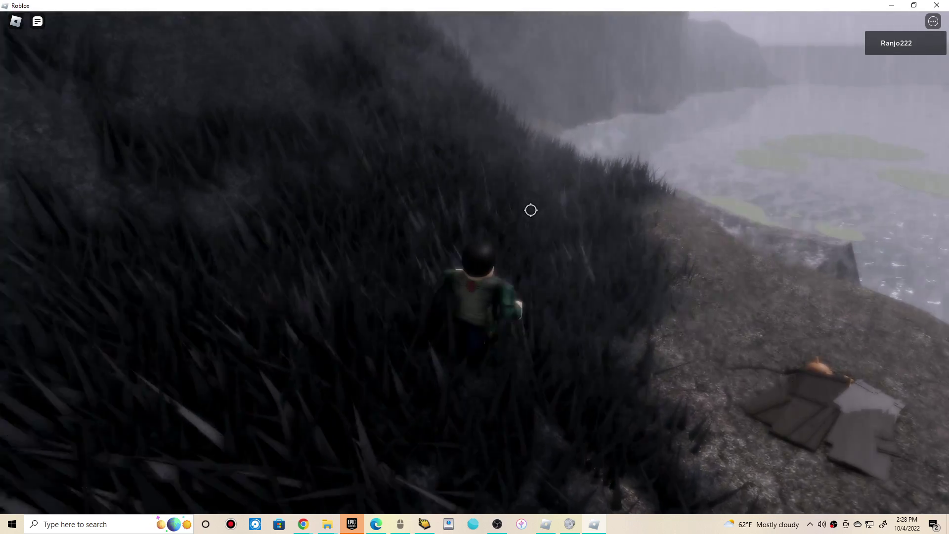
# - Turn back toward the rock ledge and walk down it toward the cat
pyautogui.moveTo(606, 114); pyautogui.dragTo(617, 114)
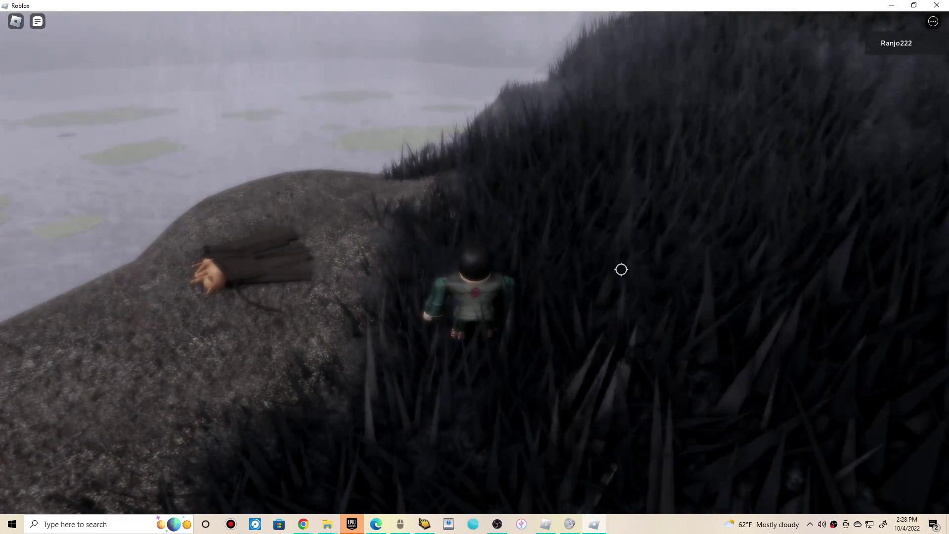
pyautogui.moveTo(622, 270)
pyautogui.mouseDown()
pyautogui.moveTo(341, 230)
pyautogui.moveTo(359, 212)
pyautogui.moveTo(693, 426)
pyautogui.moveTo(552, 148)
pyautogui.moveTo(566, 153)
pyautogui.moveTo(638, 308)
pyautogui.mouseUp()
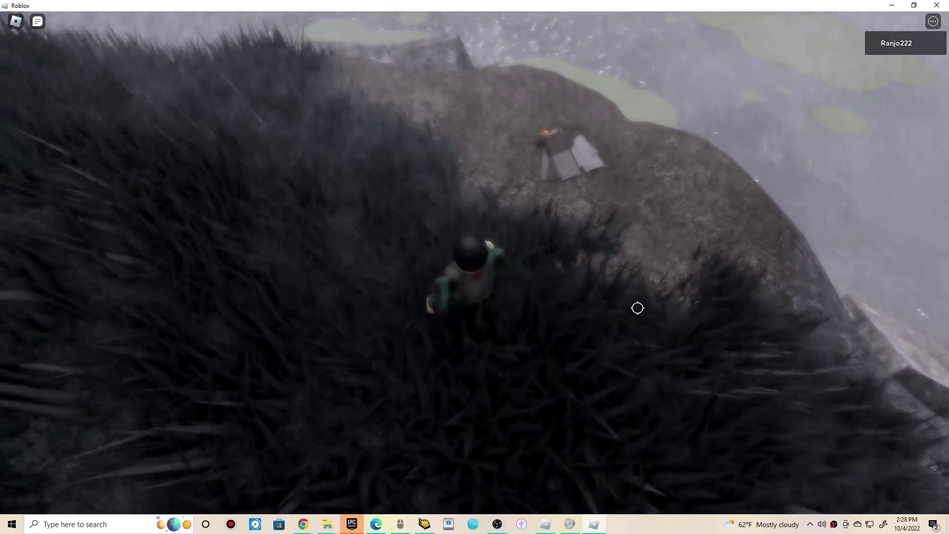
pyautogui.moveTo(490, 179)
pyautogui.mouseDown()
pyautogui.moveTo(491, 169)
pyautogui.moveTo(512, 174)
pyautogui.mouseUp()
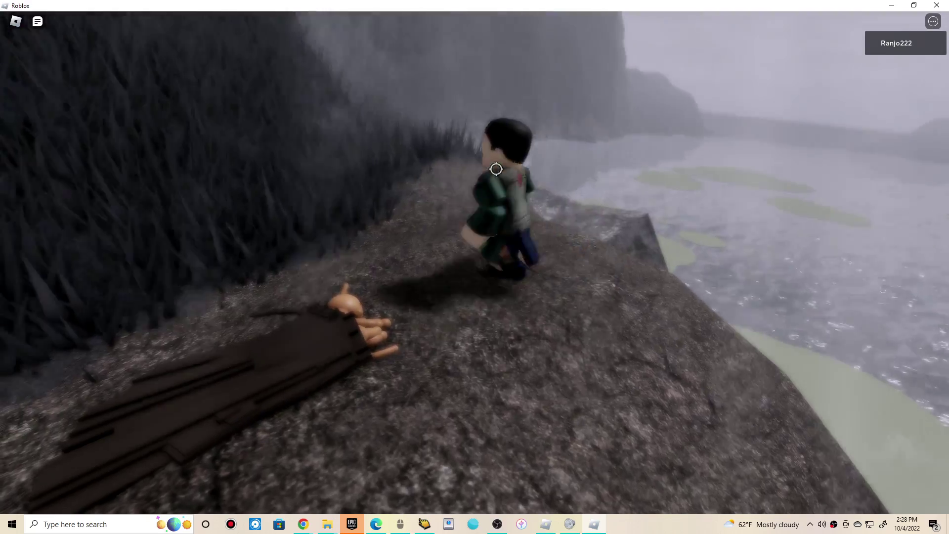
pyautogui.press('w')
pyautogui.press('s')
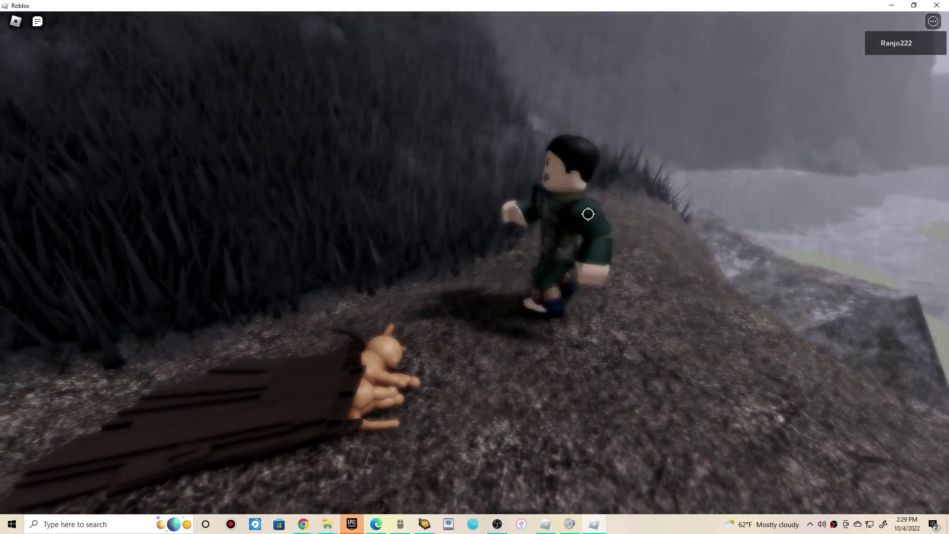
pyautogui.moveTo(576, 212); pyautogui.dragTo(594, 216)
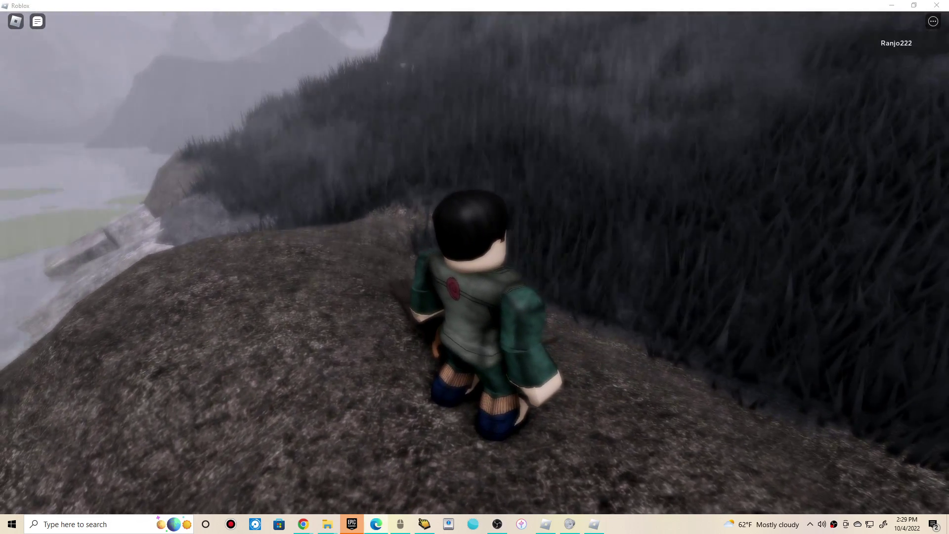
# - Walk back over to the cat and circle the view around them from higher up
pyautogui.press('w')
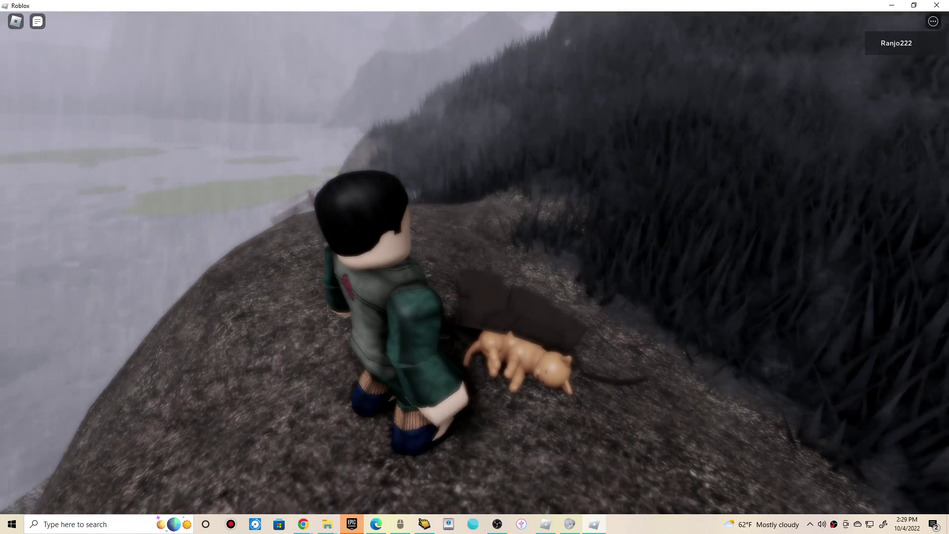
pyautogui.moveTo(475, 267); pyautogui.dragTo(400, 267)
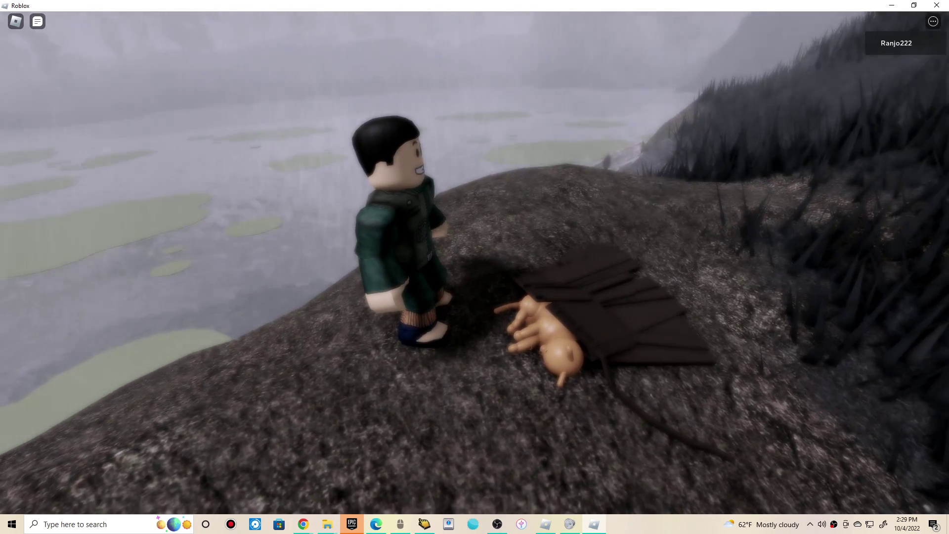
pyautogui.moveTo(519, 267); pyautogui.dragTo(416, 222)
# - Bring up chat beside the cat, orbit the view, then dismiss chat to resume play
pyautogui.press('/')
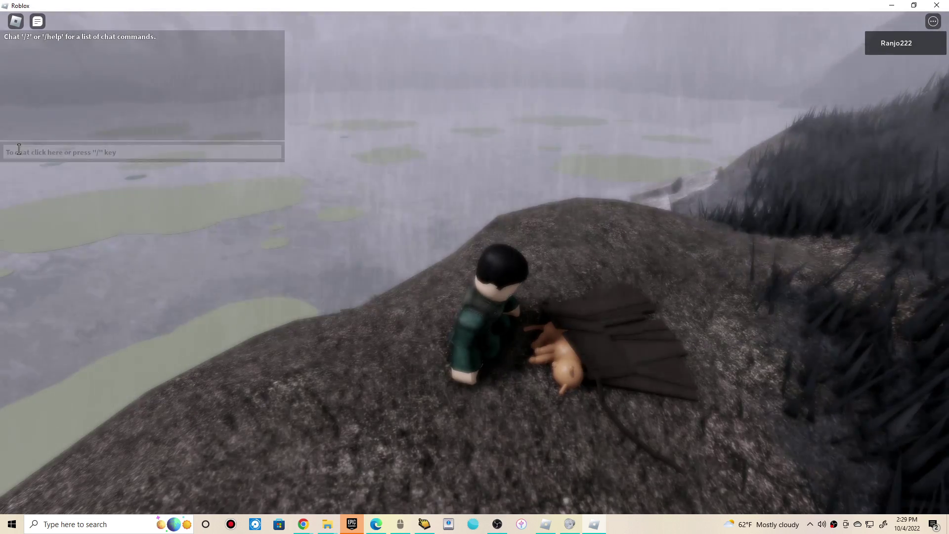
pyautogui.moveTo(423, 145); pyautogui.dragTo(485, 184)
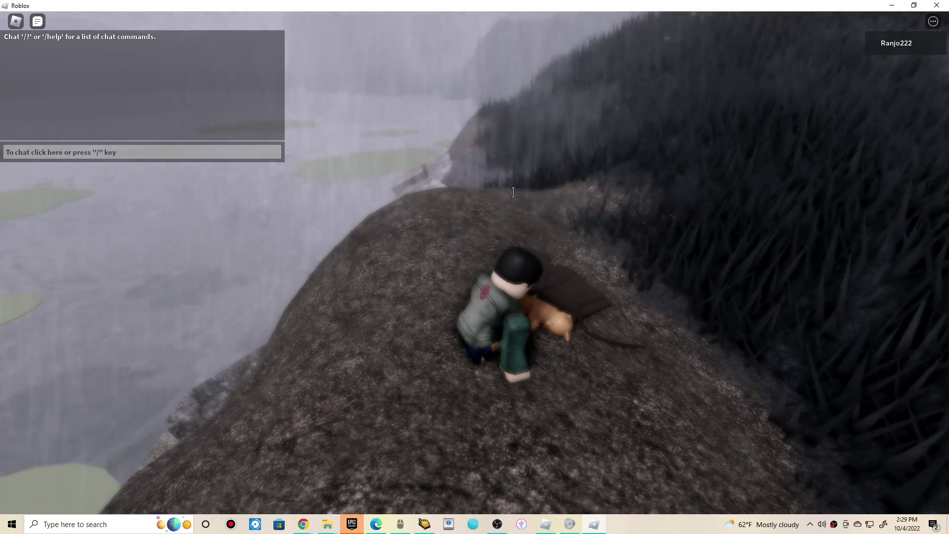
pyautogui.click(474, 263)
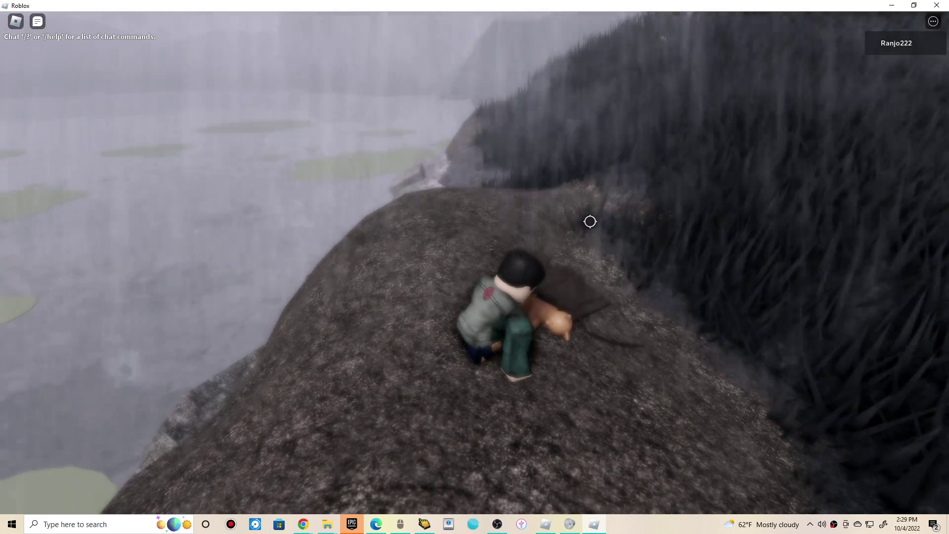
# - Turn the view toward the lake and cliffs and walk along the rock edge
pyautogui.moveTo(590, 222); pyautogui.dragTo(604, 209)
pyautogui.moveTo(501, 319); pyautogui.dragTo(474, 263)
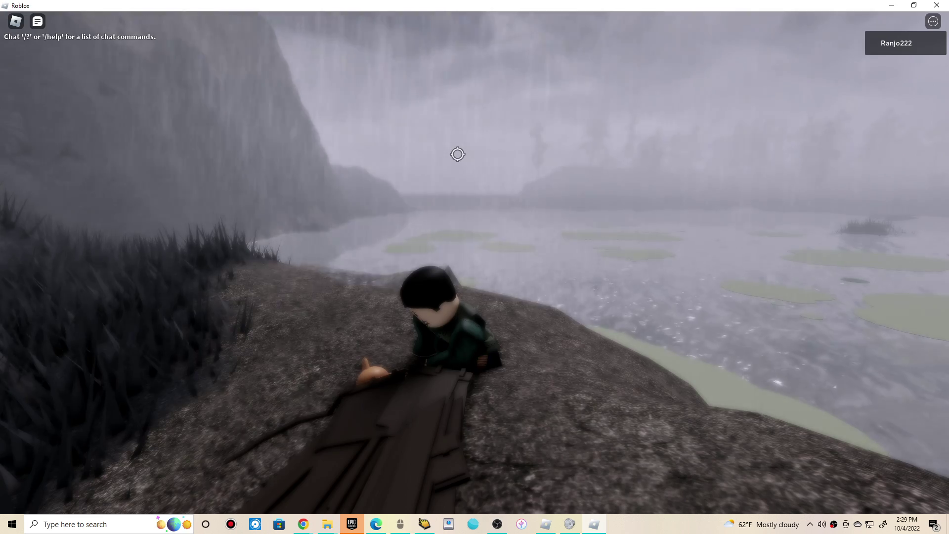
pyautogui.press('w')
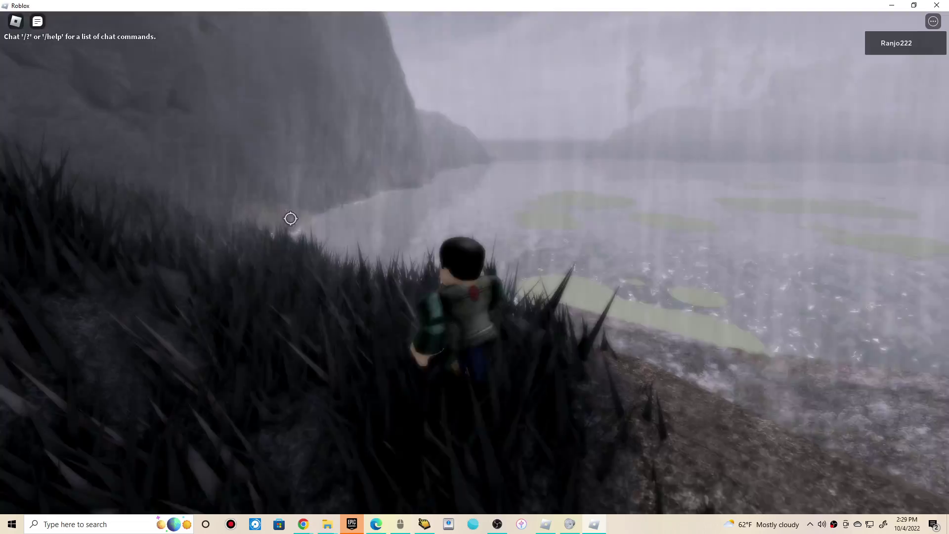
# - Run from the rock top down through the spiky grass slope and back onto the rock
pyautogui.moveTo(567, 144); pyautogui.dragTo(504, 160)
pyautogui.press('w')
pyautogui.press('w')
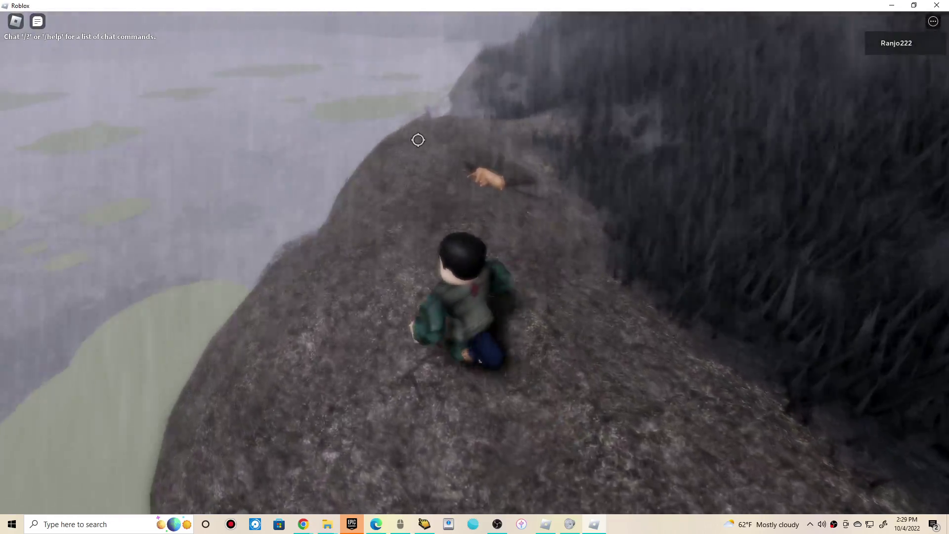
pyautogui.press('w')
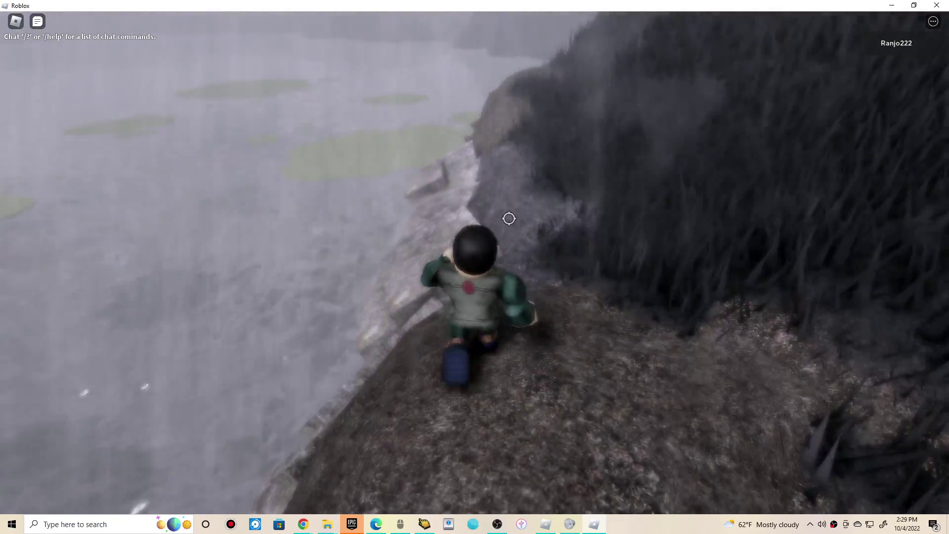
pyautogui.press('w')
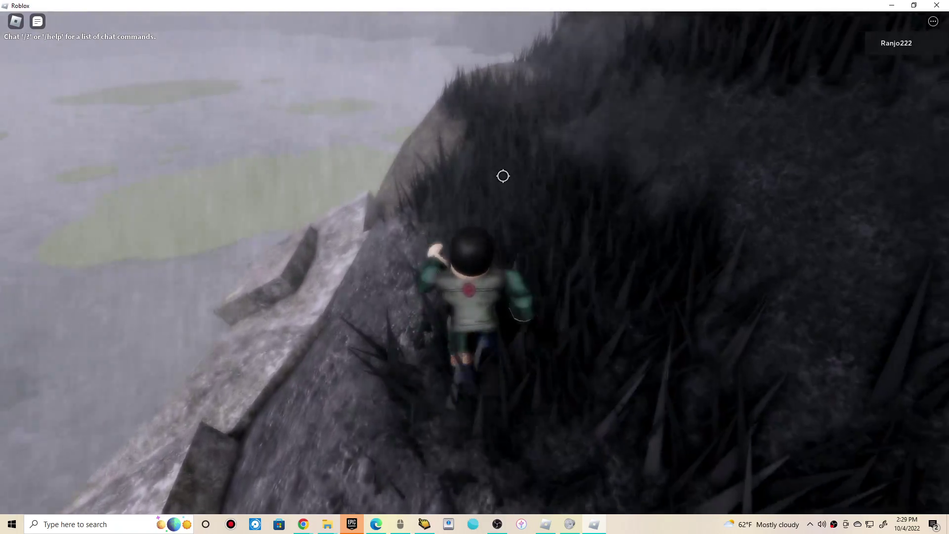
pyautogui.press('w')
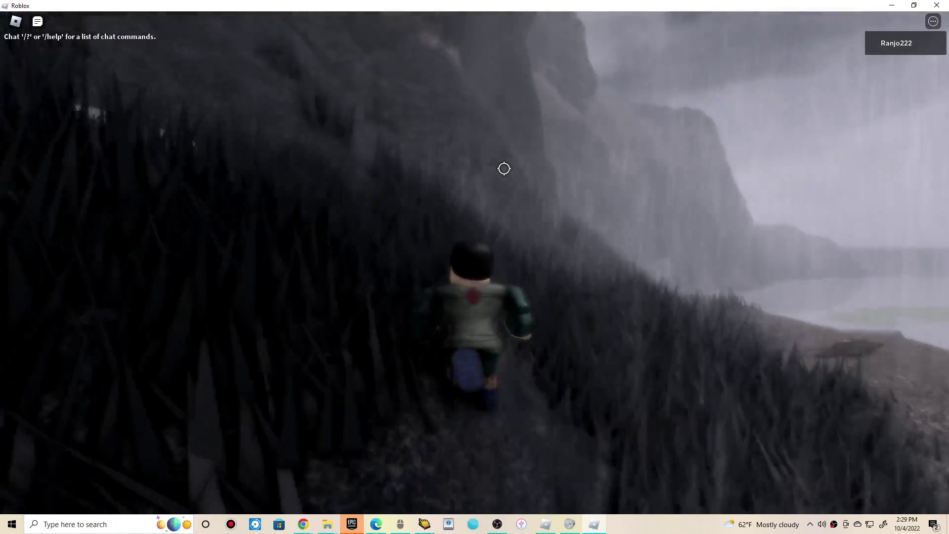
pyautogui.press('w')
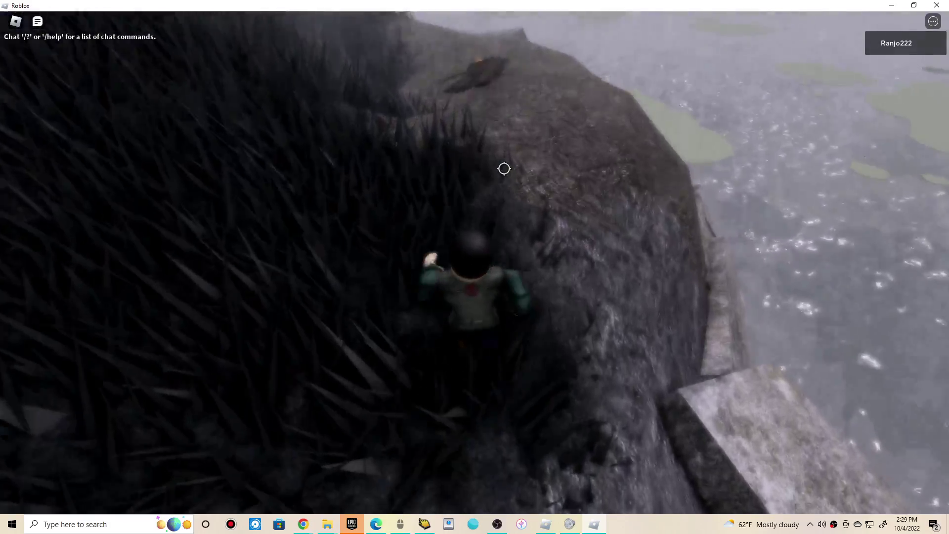
pyautogui.press('w')
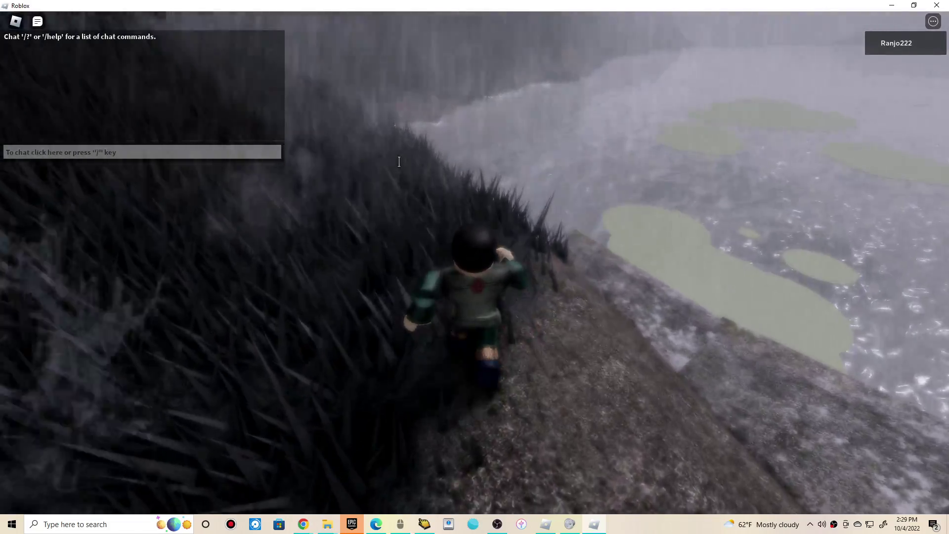
# - Run across the rock, up the stone steps and along the ledge back to the blanket
pyautogui.press('w')
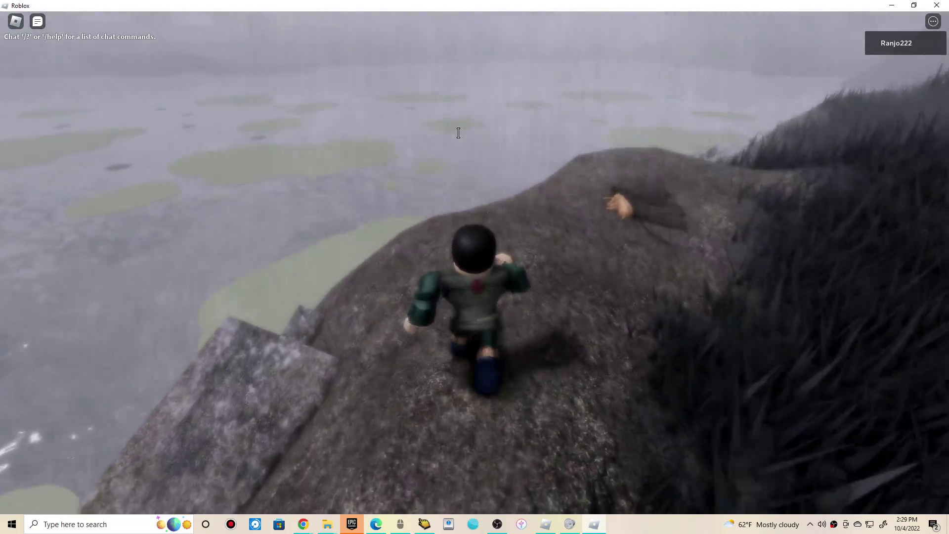
pyautogui.press('w')
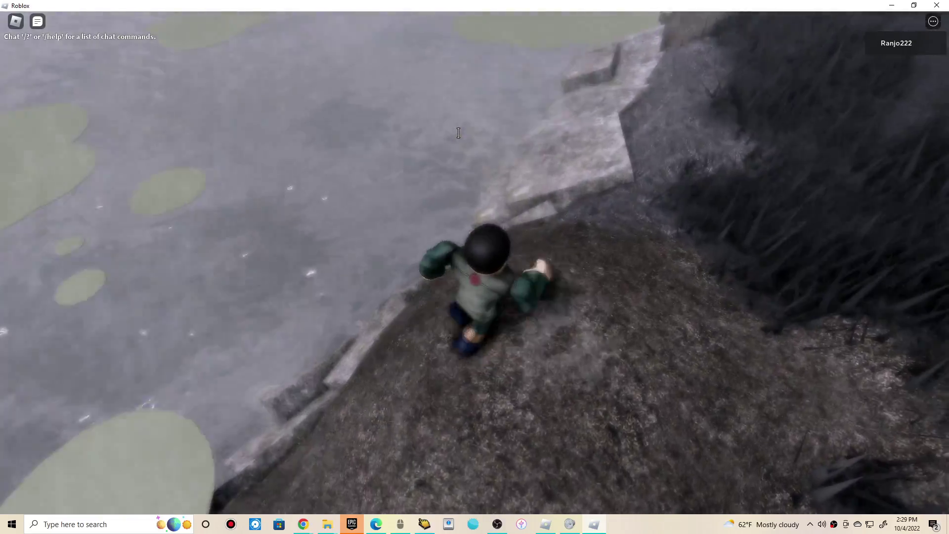
pyautogui.press('w')
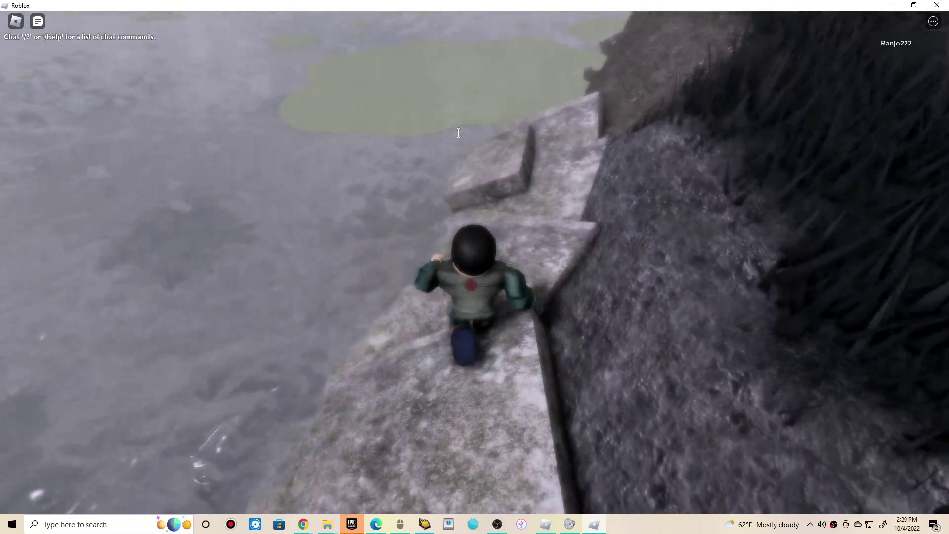
pyautogui.press('w')
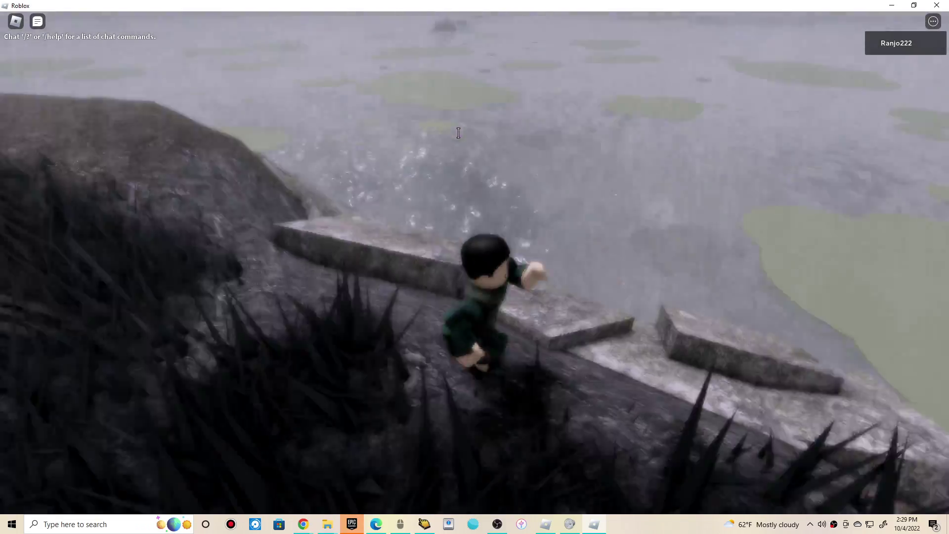
pyautogui.press('w')
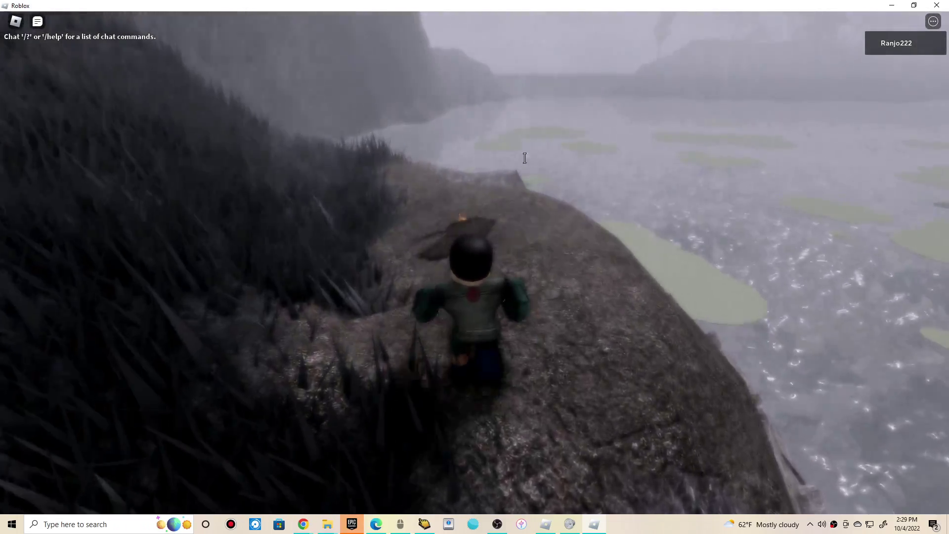
pyautogui.press('w')
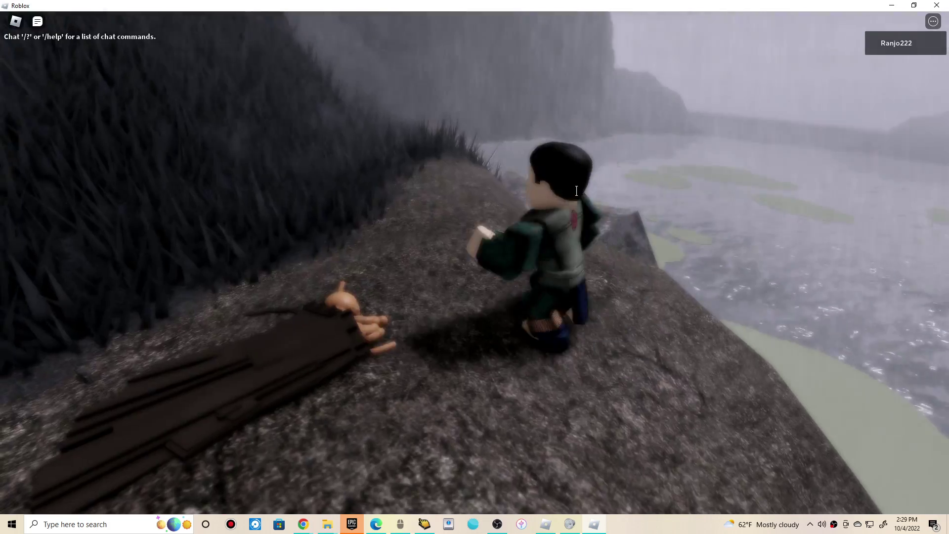
# - Run past and back to the cat, then orbit the view to reveal the lake and mountains
pyautogui.press('w')
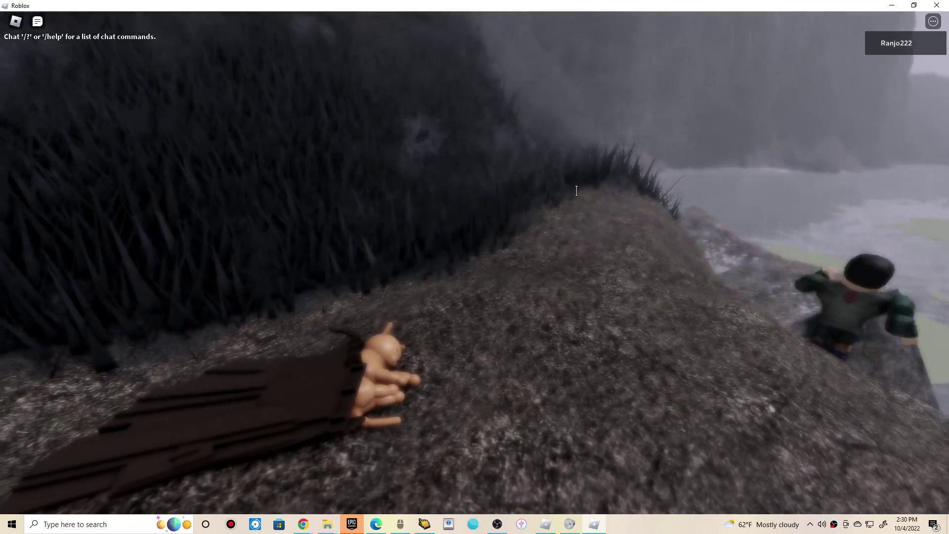
pyautogui.press('s')
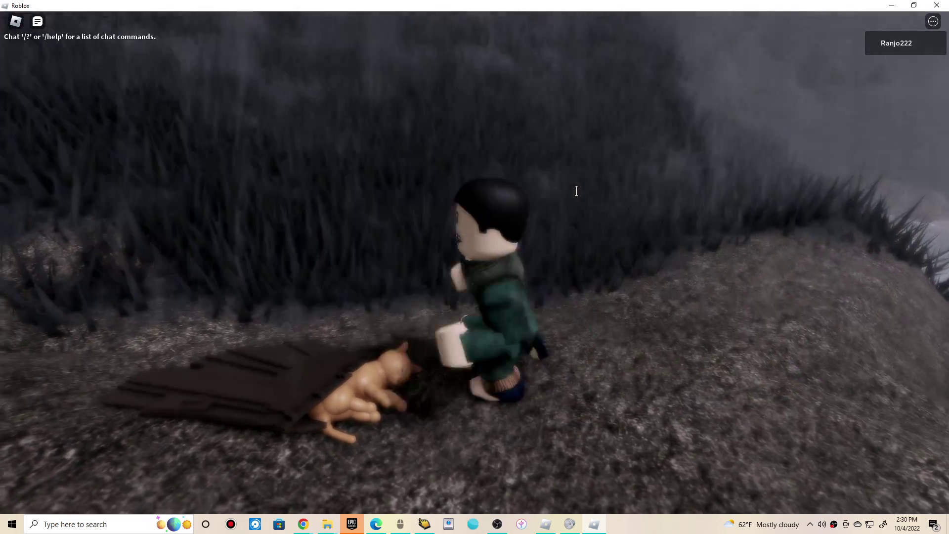
pyautogui.press('s')
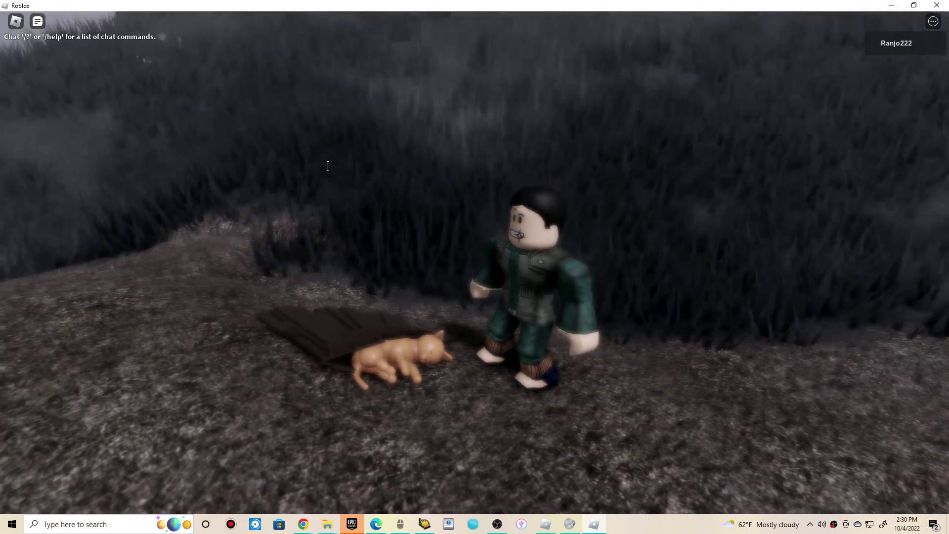
pyautogui.moveTo(328, 166); pyautogui.dragTo(326, 167)
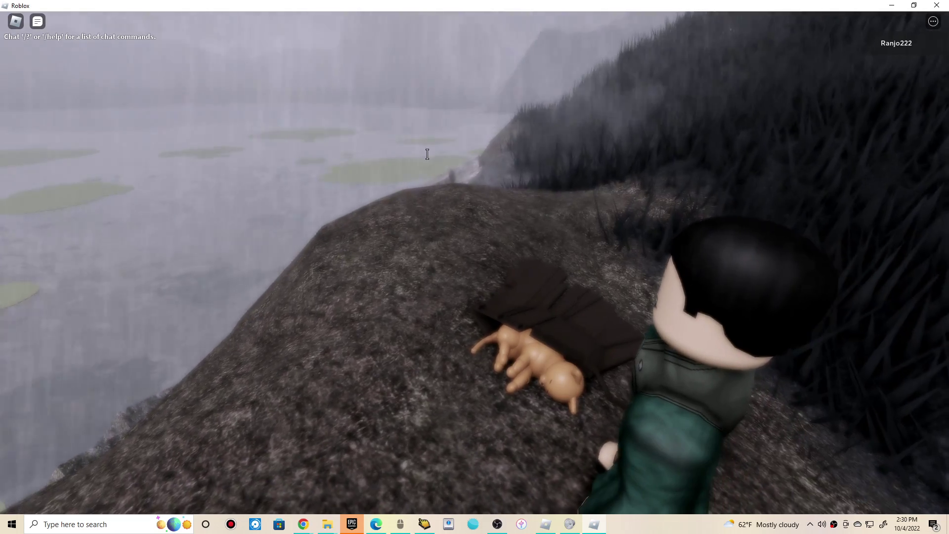
pyautogui.moveTo(418, 151); pyautogui.dragTo(416, 152)
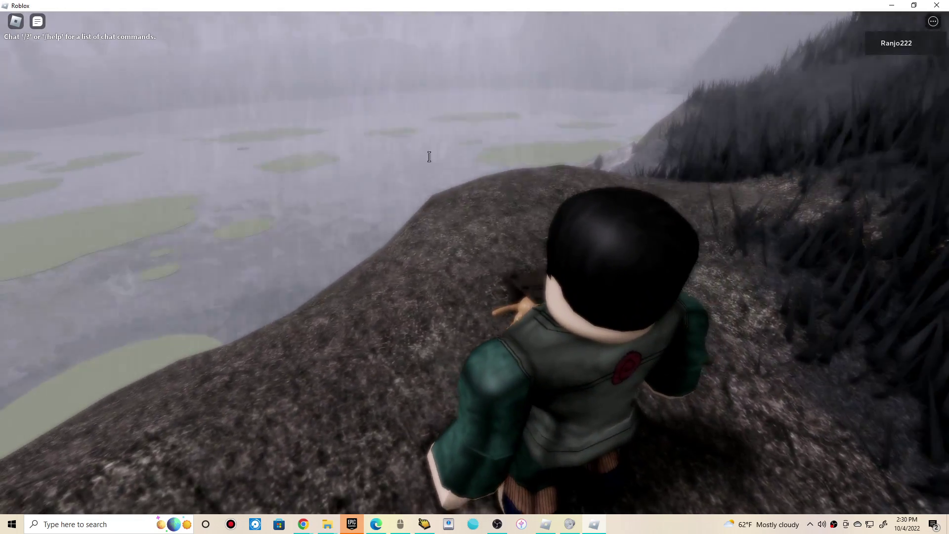
pyautogui.scroll(-3, 454, 173)
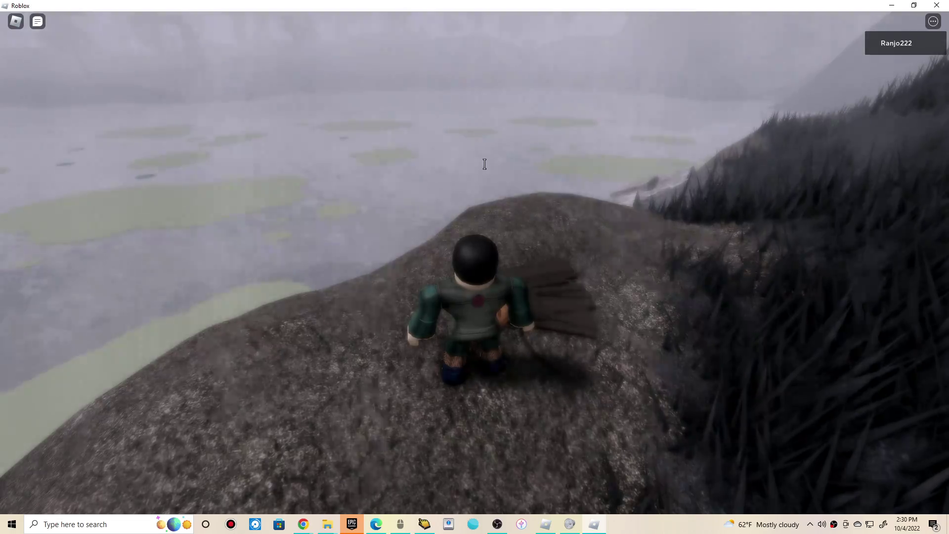
# - Face the grassy hillside, run out onto the ledge past the cat and up into the grass
pyautogui.moveTo(446, 277)
pyautogui.mouseDown()
pyautogui.moveTo(519, 155)
pyautogui.moveTo(376, 170)
pyautogui.moveTo(457, 175)
pyautogui.mouseUp()
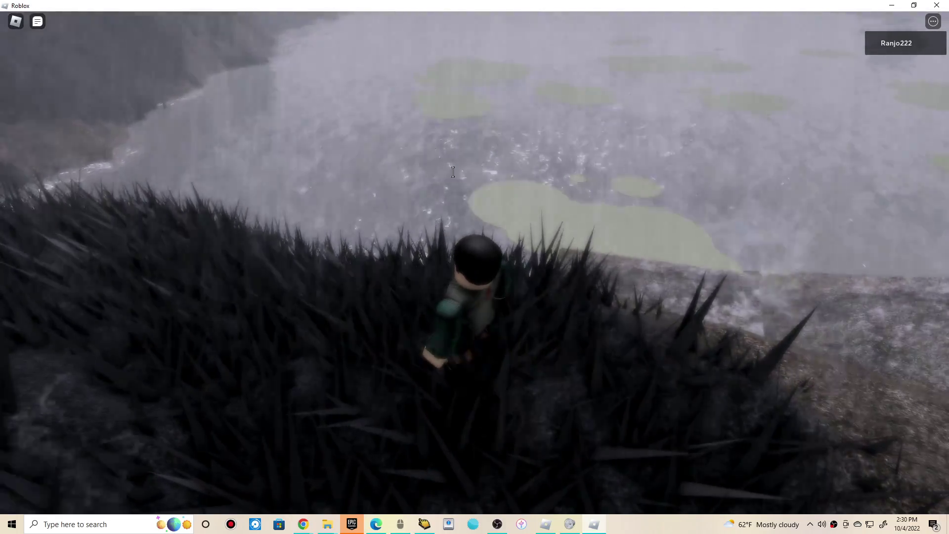
pyautogui.press('w')
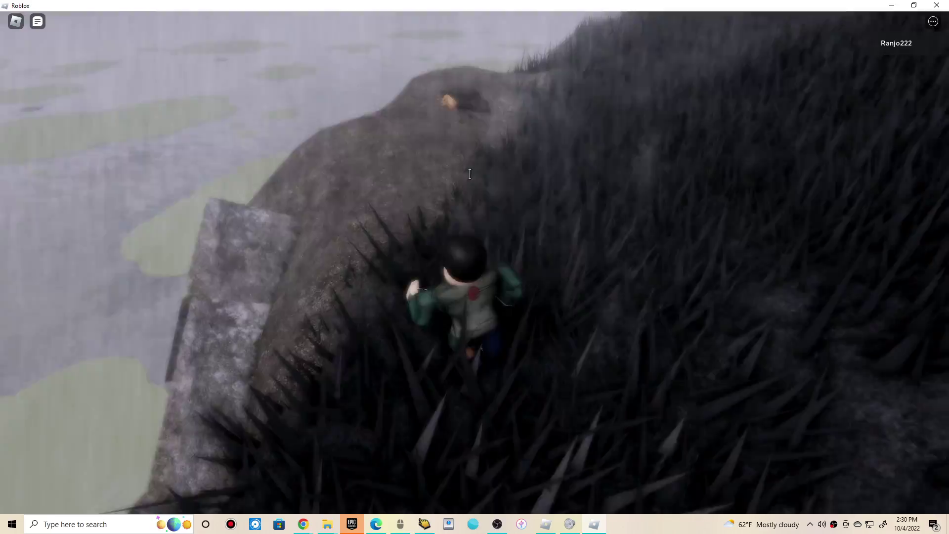
pyautogui.press('w')
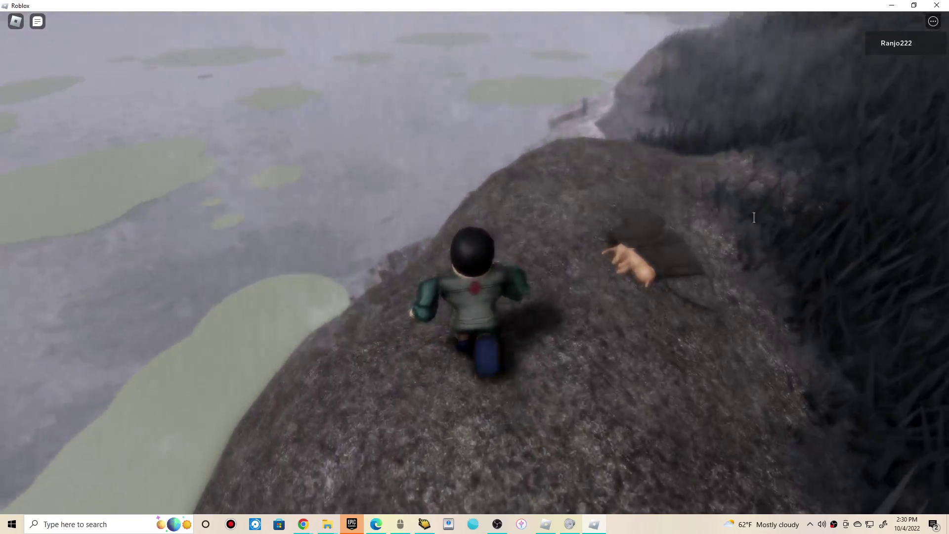
pyautogui.press('w')
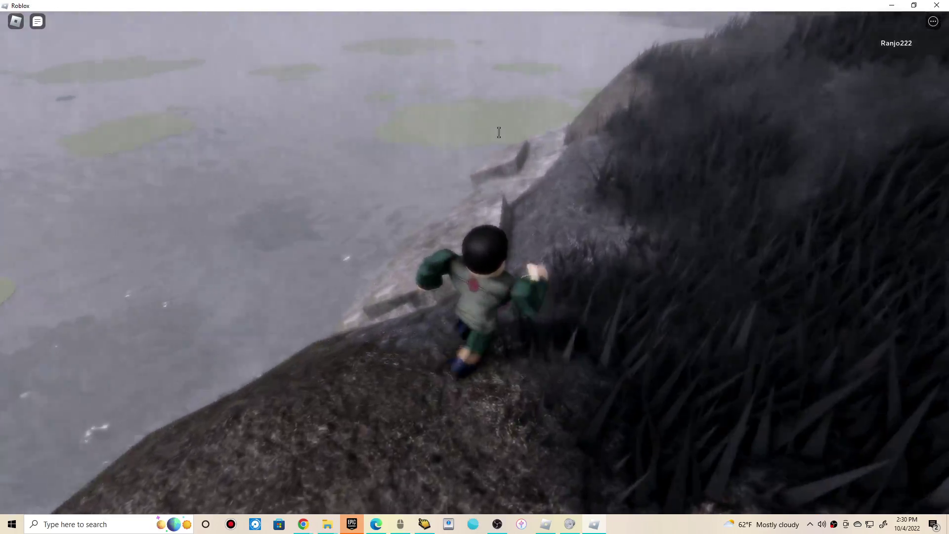
# - Turn around along the grass edge and run back onto the rock beside the blanket
pyautogui.press('w')
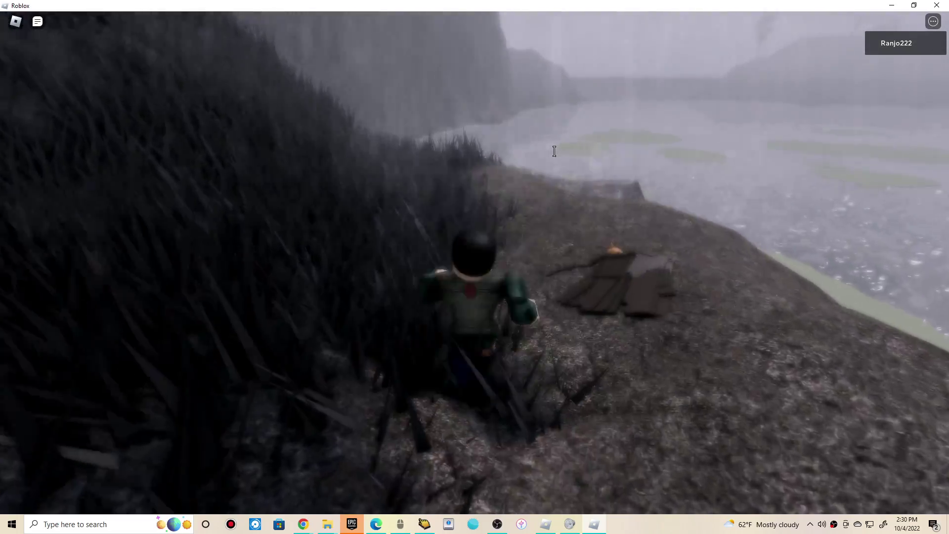
pyautogui.press('w')
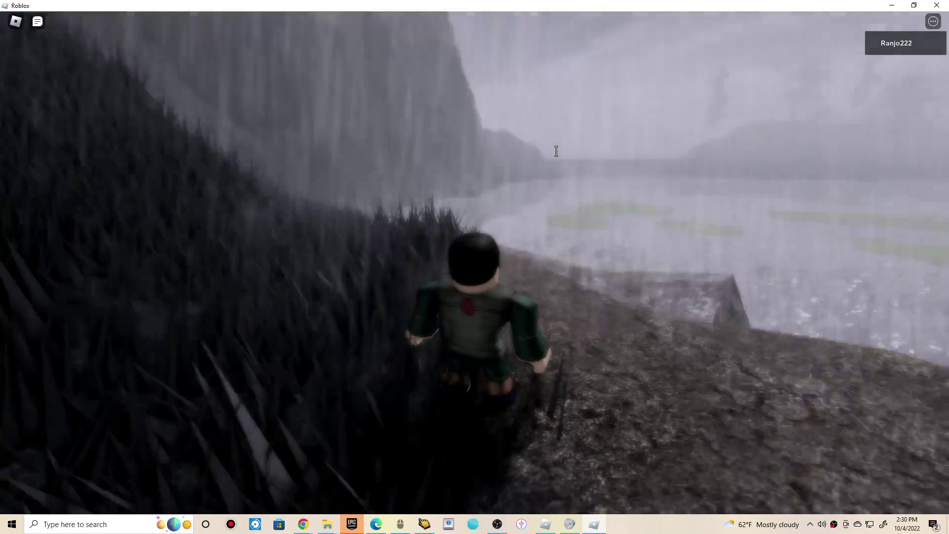
pyautogui.press('w')
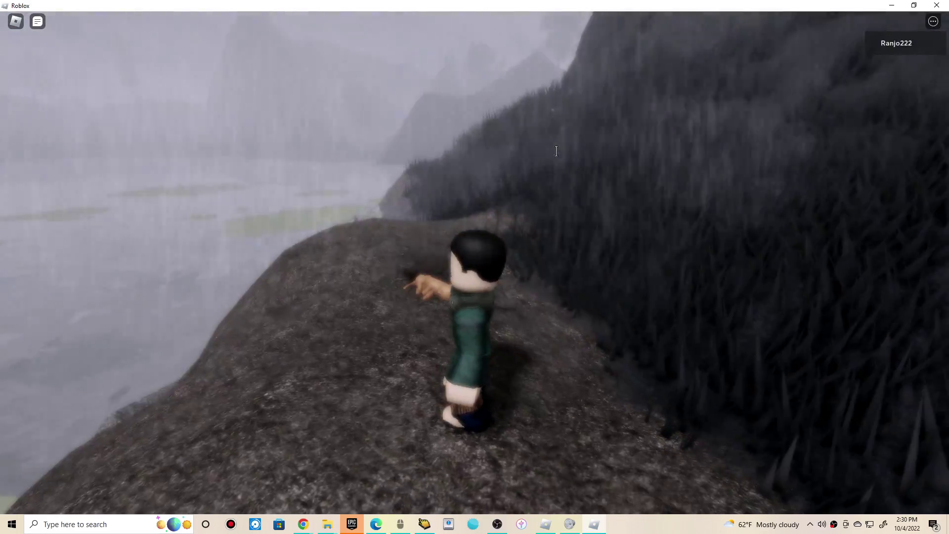
pyautogui.press('w')
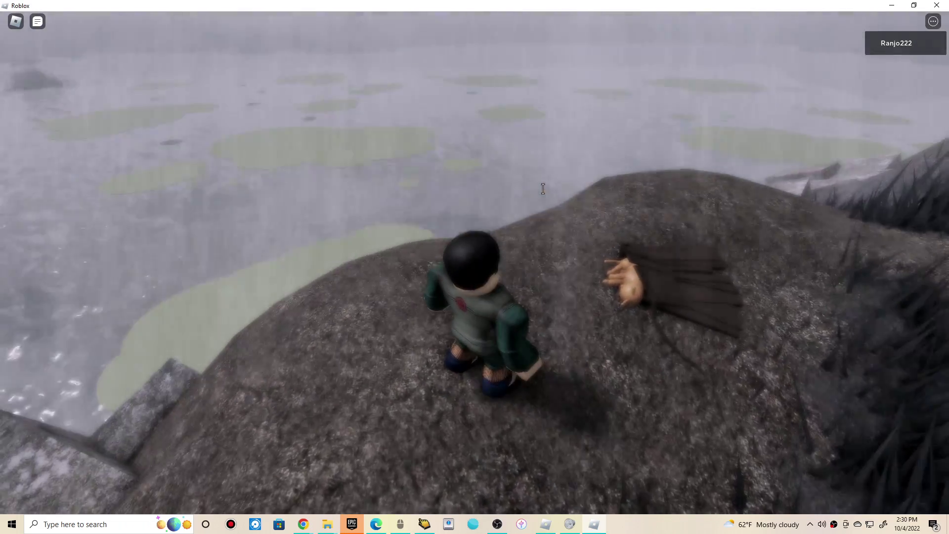